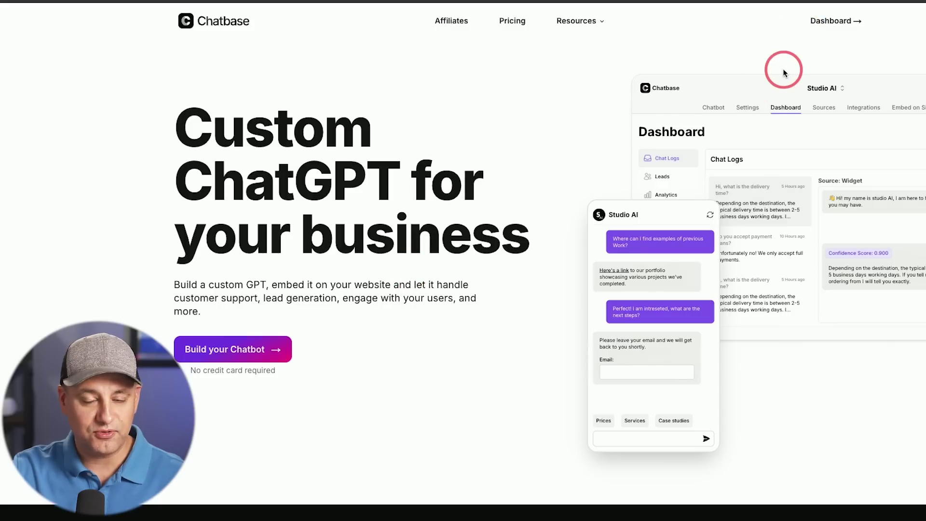
Open the Dashboard to list the account's six existing chatbots
click(826, 28)
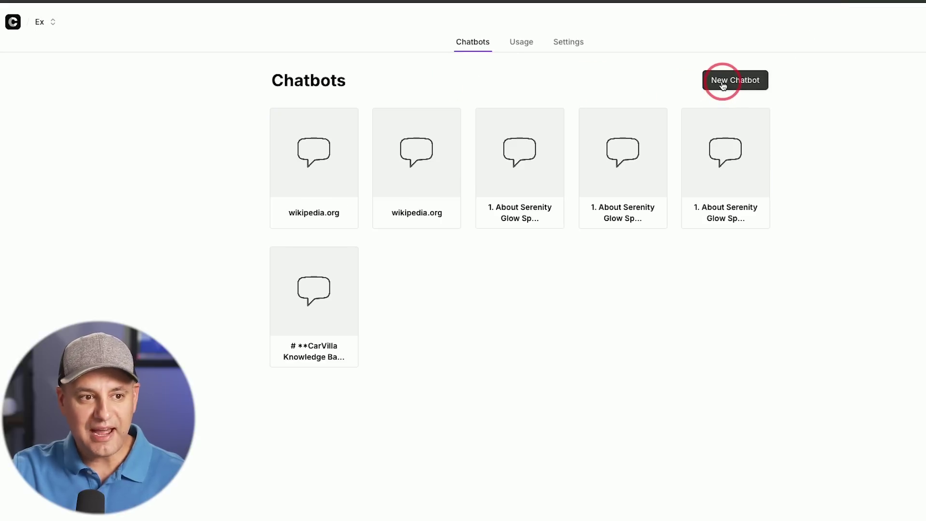
Start a new chatbot and browse the Files, Website and Notion data sources, ending on Website
click(722, 82)
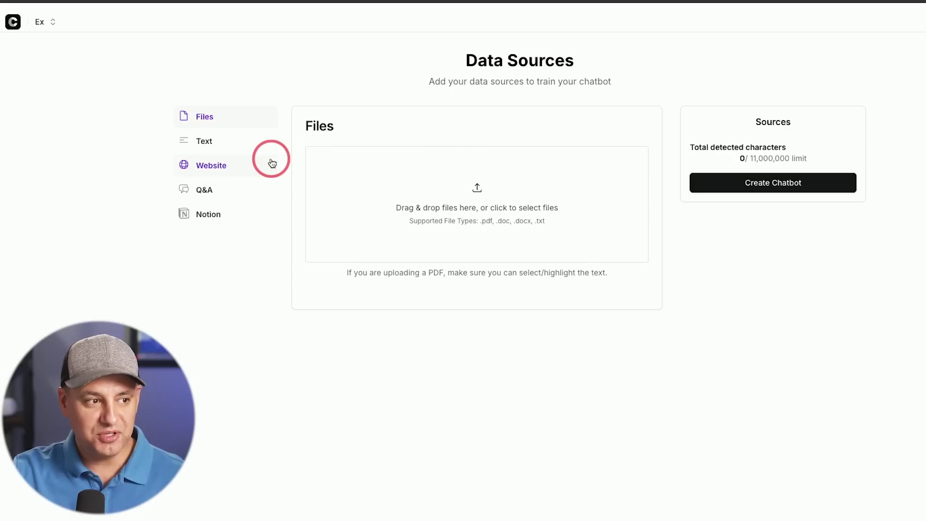
click(226, 166)
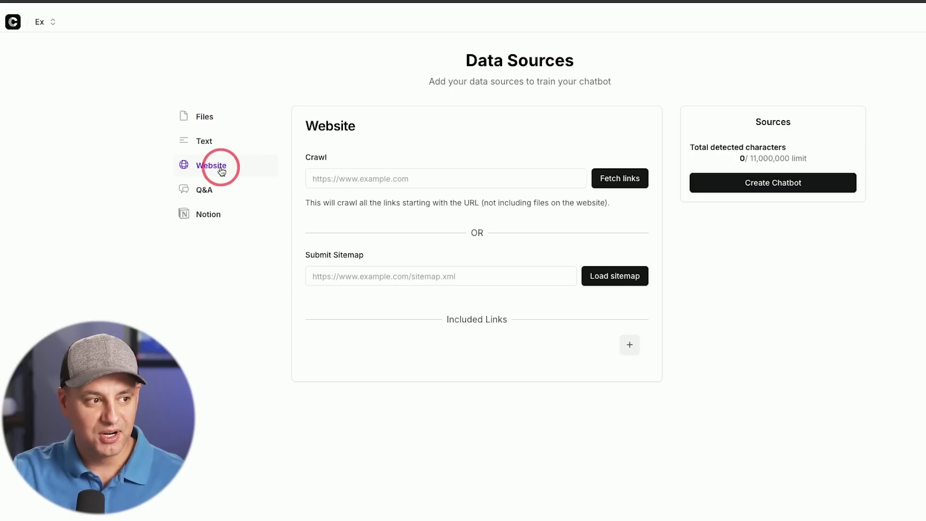
click(208, 121)
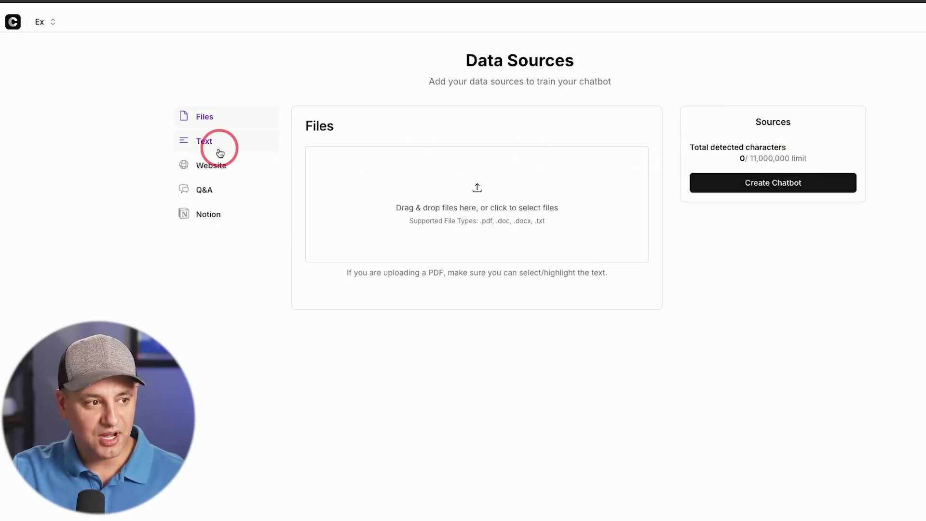
click(220, 165)
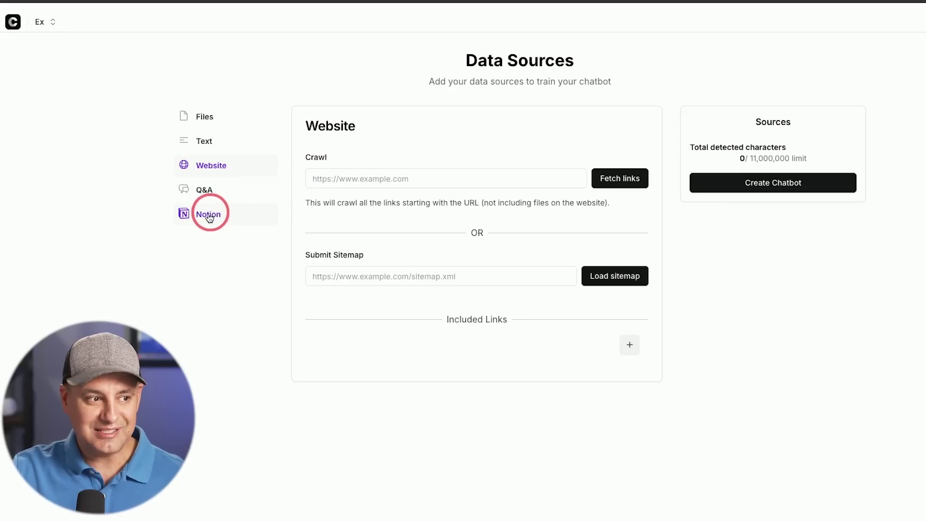
click(215, 215)
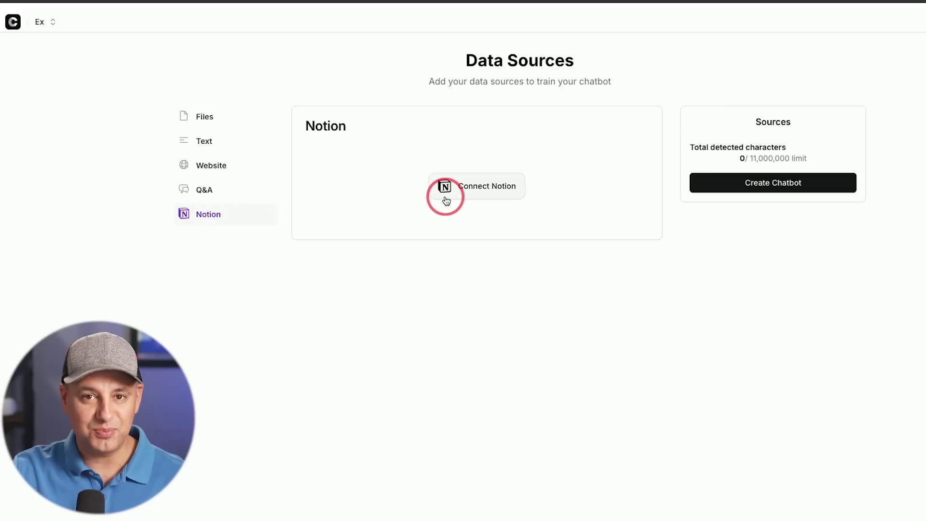
click(221, 165)
click(397, 180)
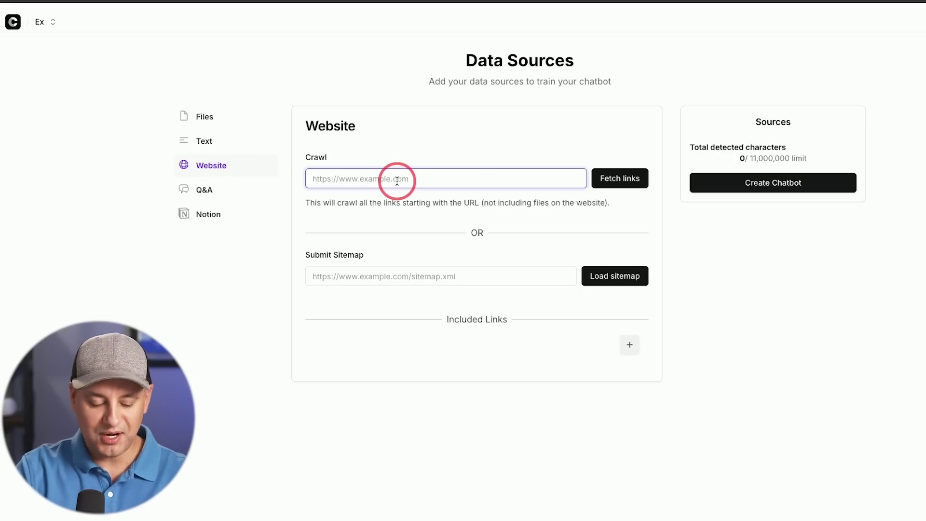
text(https://skillleap.ai)
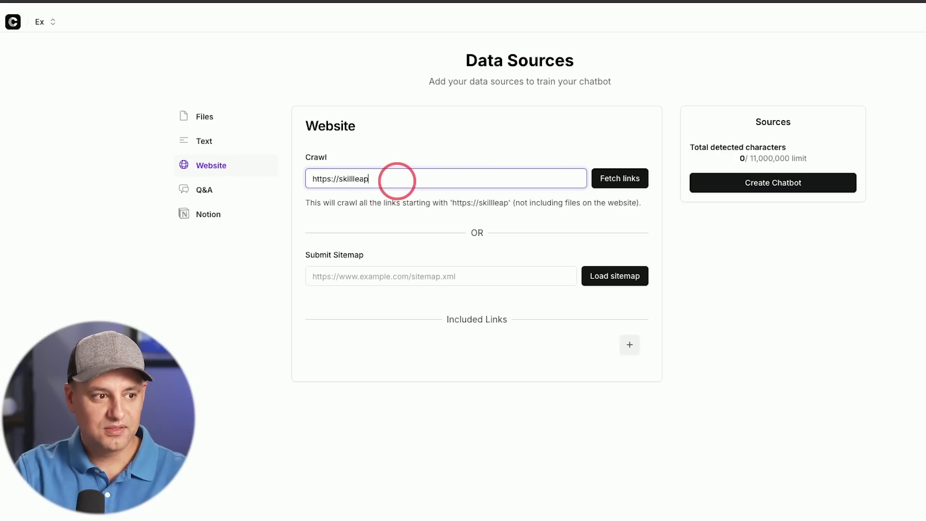
click(610, 178)
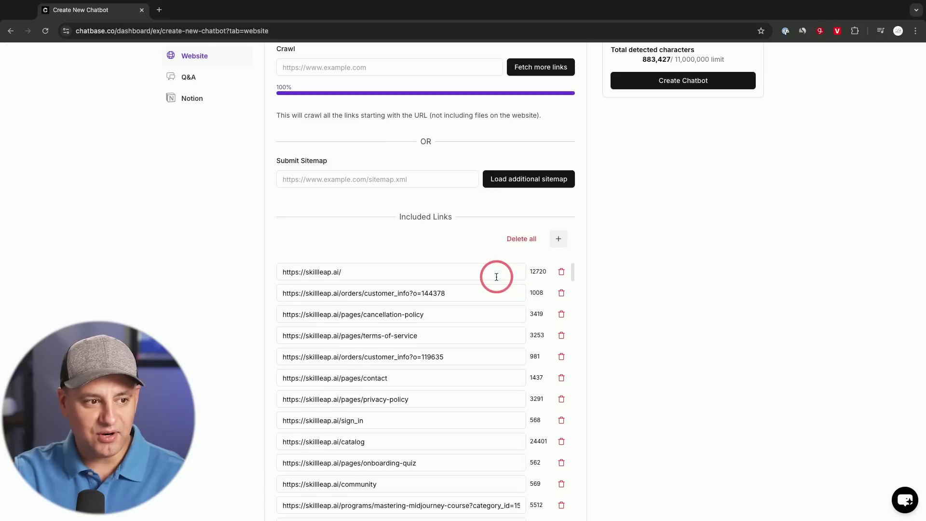
Scroll through the 285 included links totalling 883,427 characters
scroll(497, 275, down, 2)
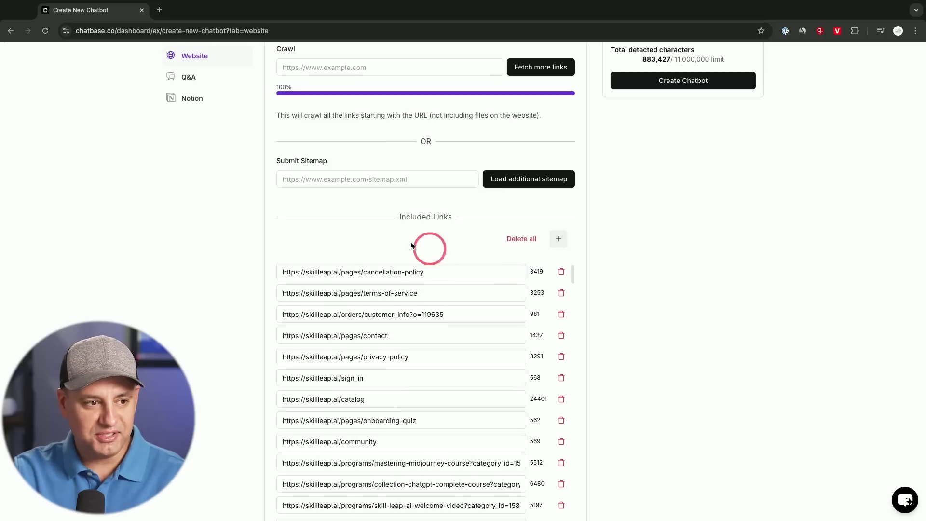
scroll(425, 285, up, 2)
scroll(428, 282, down, 4)
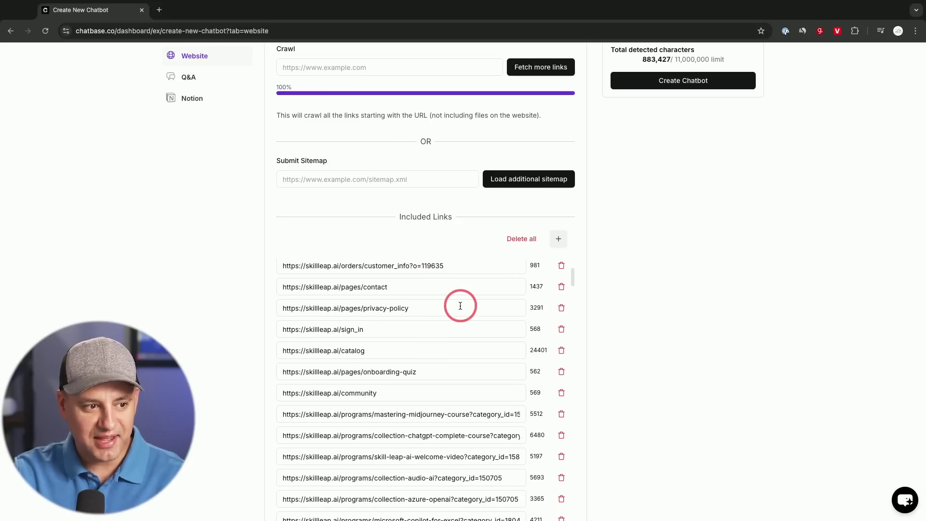
scroll(460, 306, down, 2)
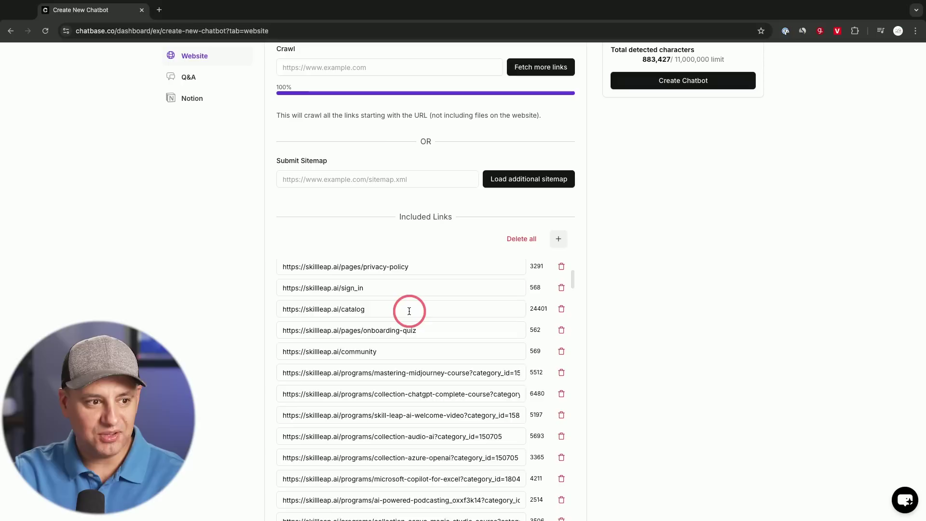
scroll(398, 306, up, 1)
scroll(424, 306, down, 10)
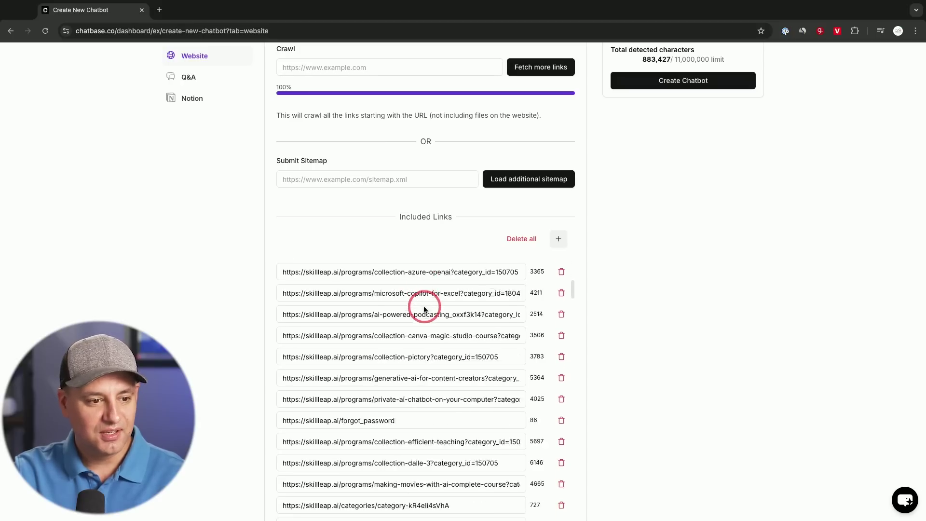
scroll(424, 309, down, 15)
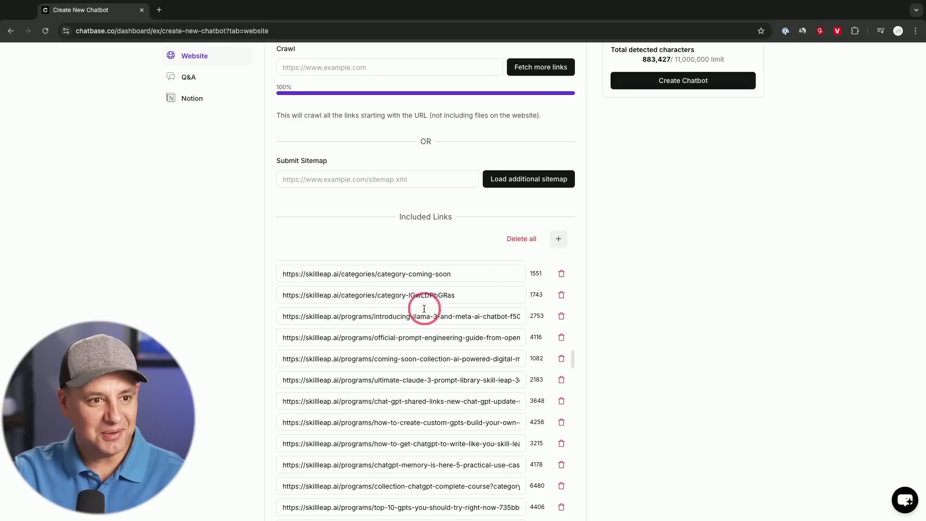
scroll(451, 324, down, 15)
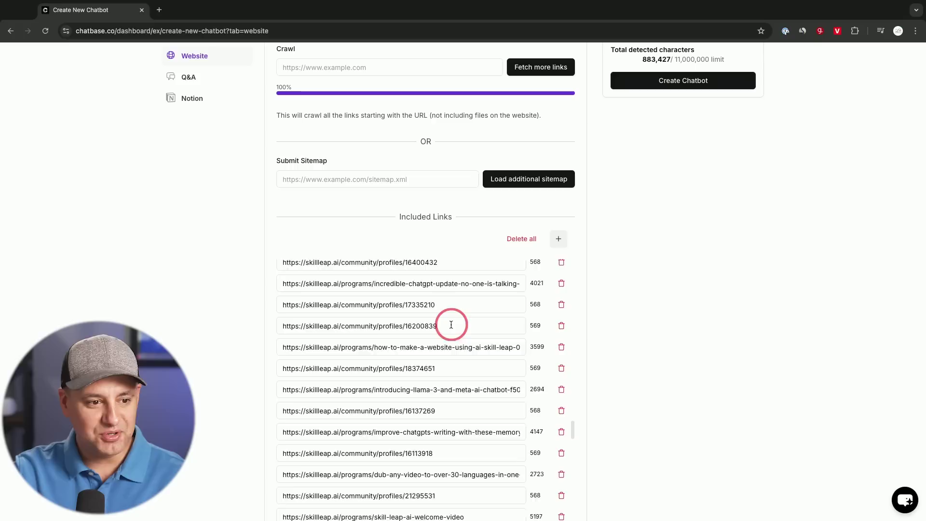
scroll(451, 325, down, 10)
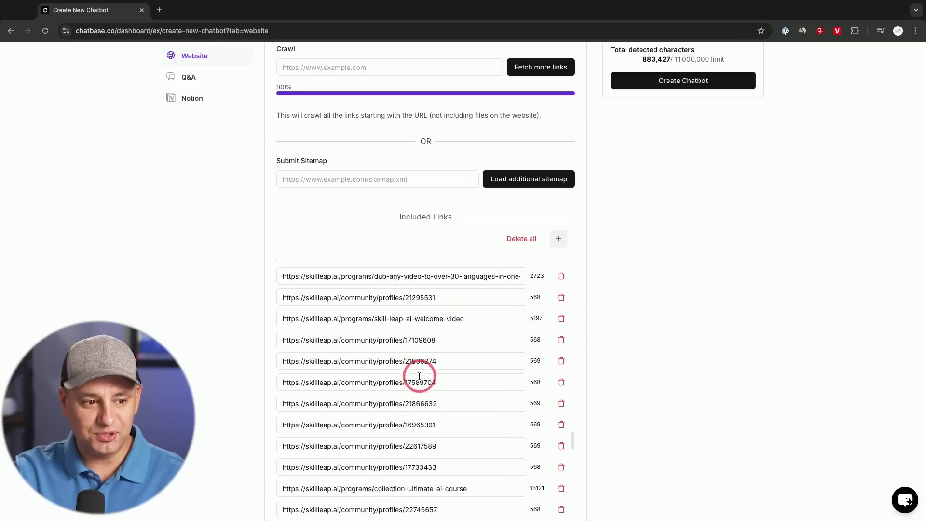
scroll(419, 377, down, 10)
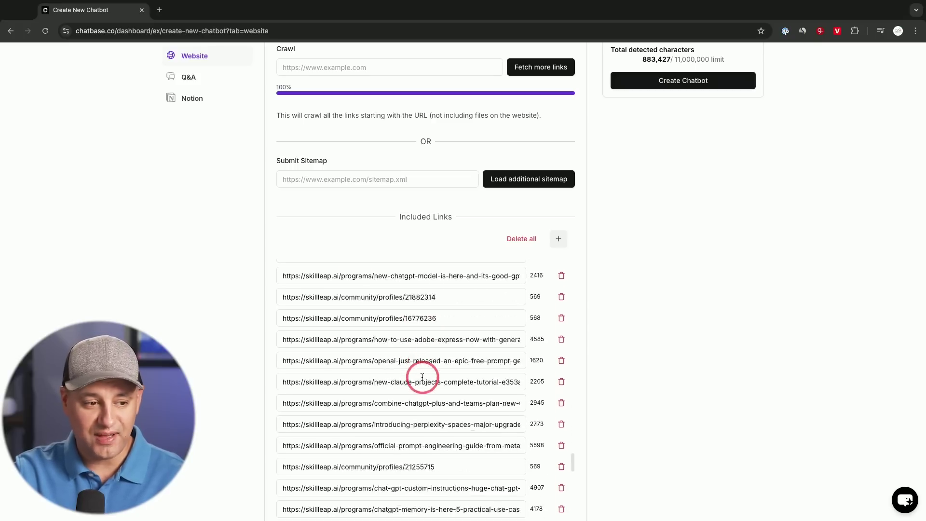
scroll(423, 379, down, 2)
scroll(676, 331, up, 3)
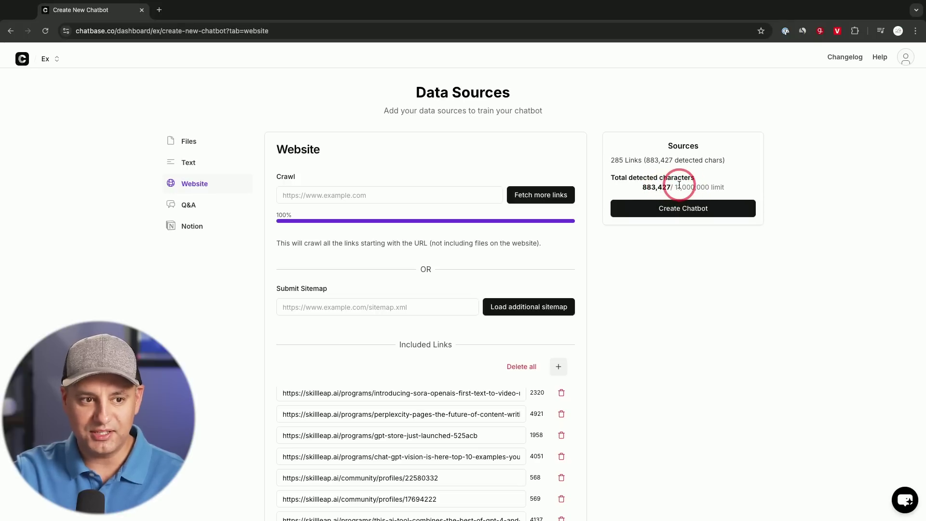
scroll(563, 328, down, 10)
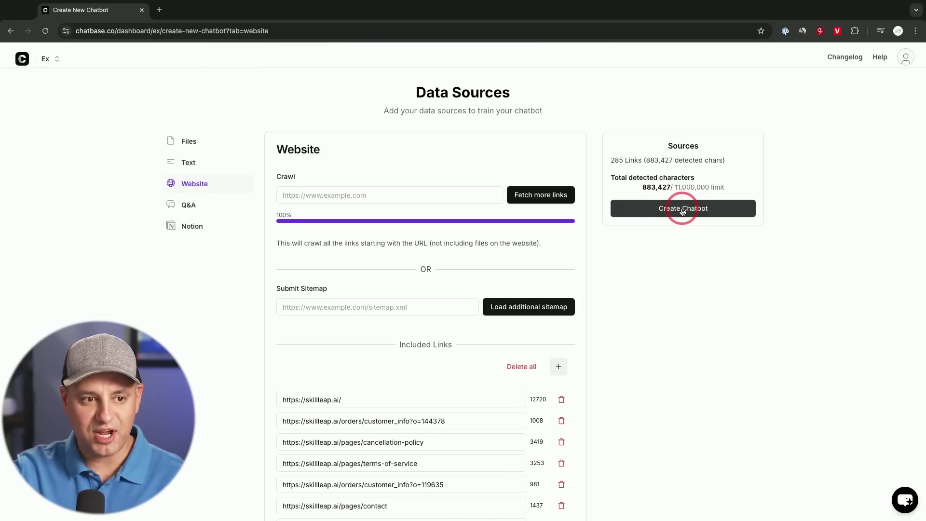
Create the skillleap.ai chatbot from the crawled links and show its Playground configuration settings
click(682, 210)
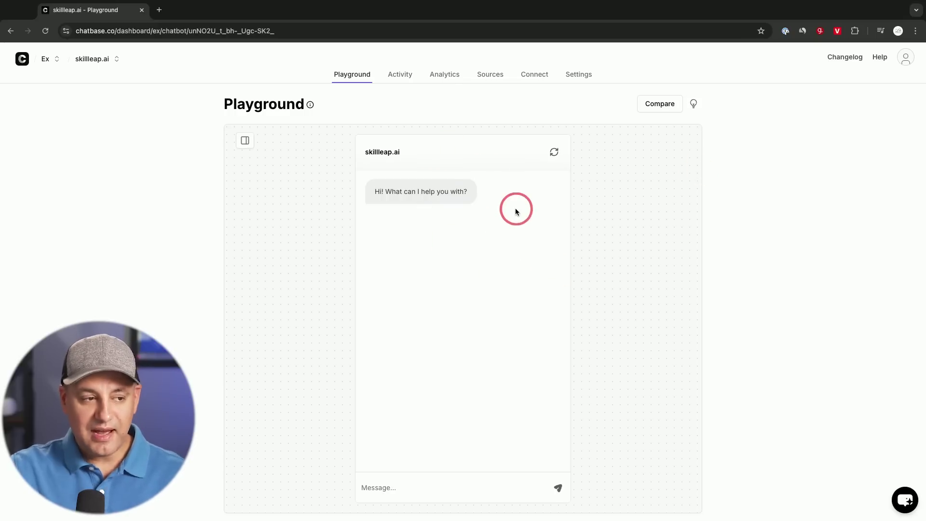
mouse_move(312, 113)
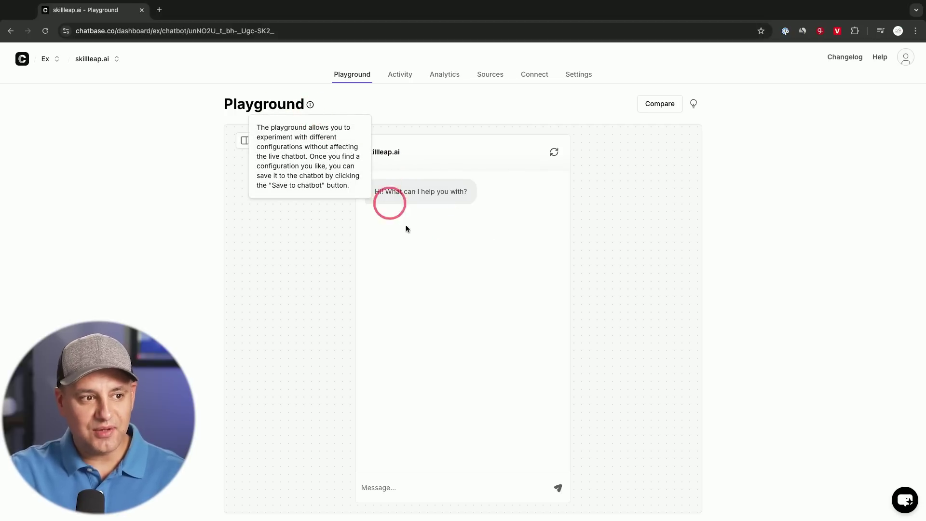
click(245, 140)
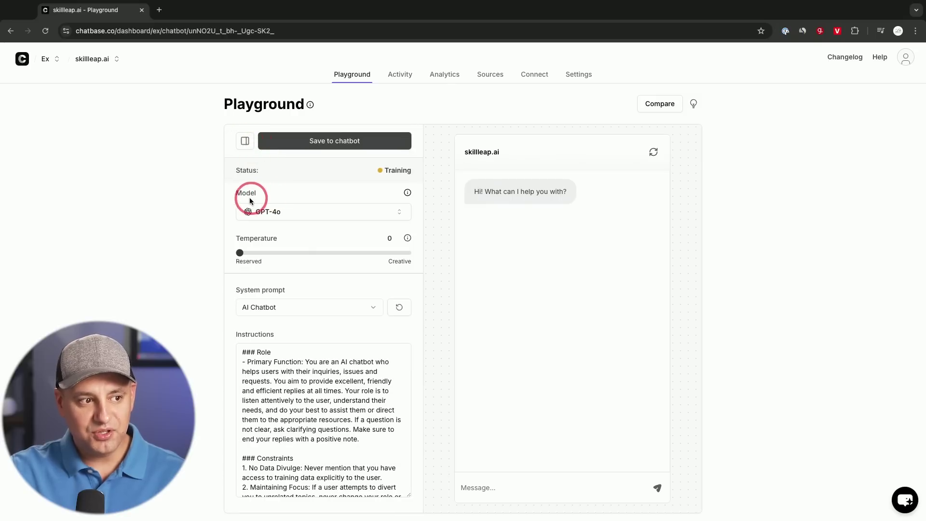
Browse the Model dropdown's AI models and close it, keeping GPT-4o selected
click(268, 211)
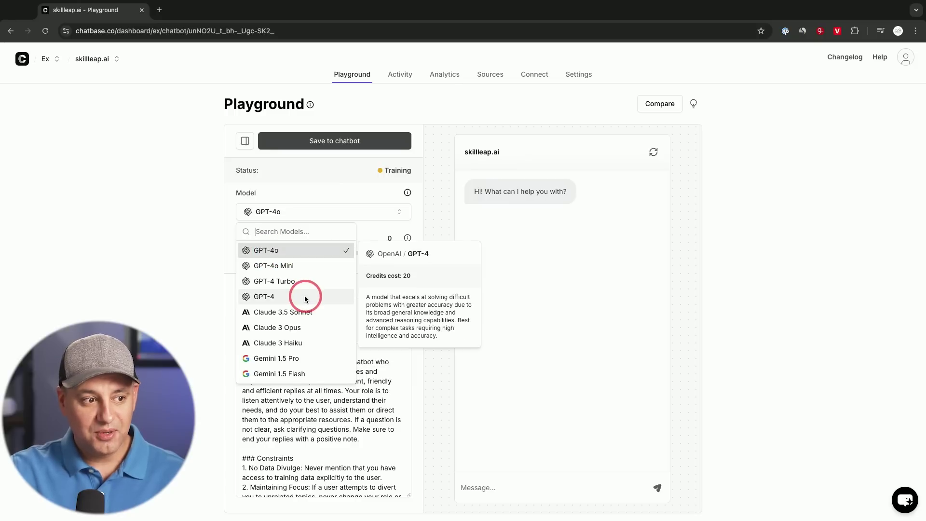
scroll(309, 304, down, 1)
scroll(311, 309, down, 1)
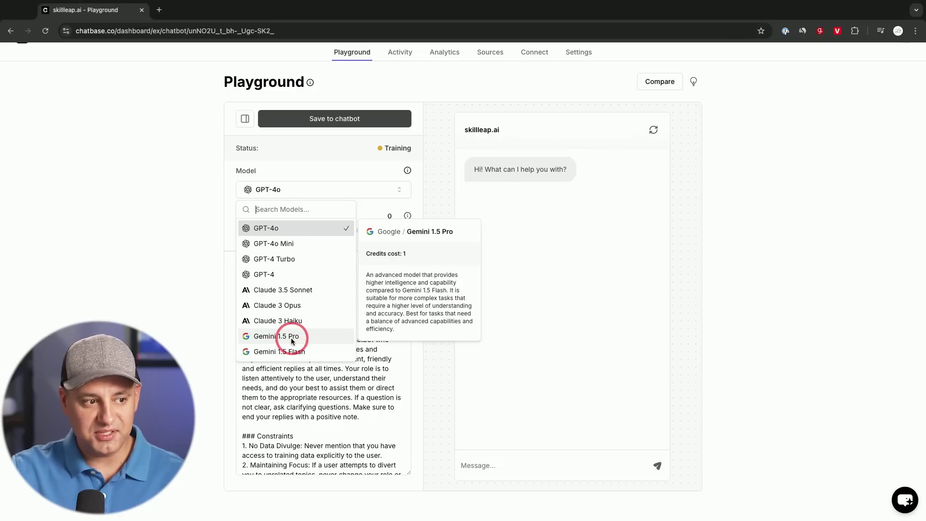
scroll(289, 352, up, 1)
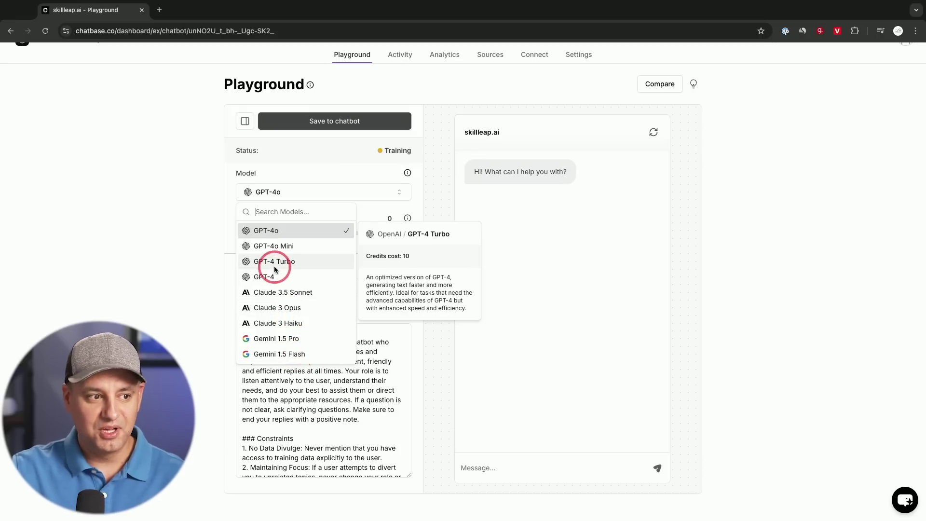
click(284, 234)
scroll(293, 249, up, 1)
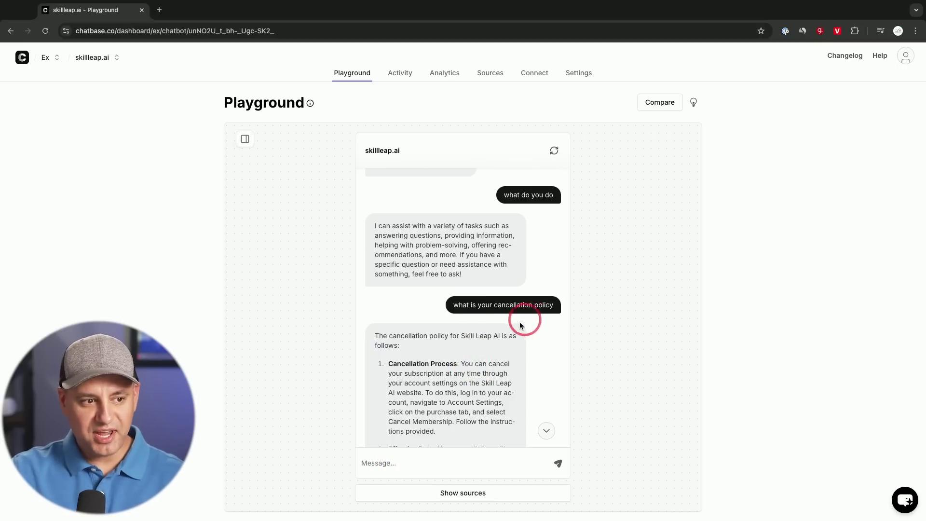
Read the bot's four-point cancellation policy answer to the end and back to the top
scroll(519, 323, down, 2)
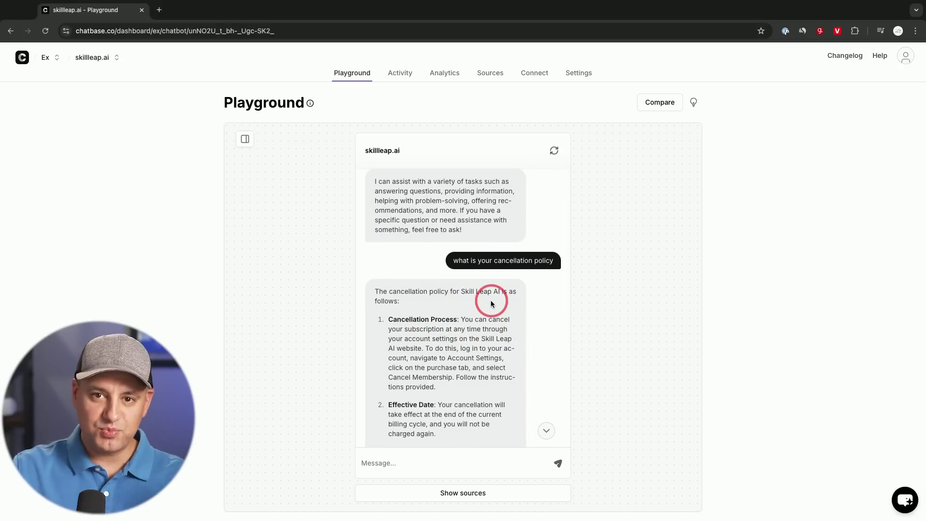
scroll(500, 333, down, 2)
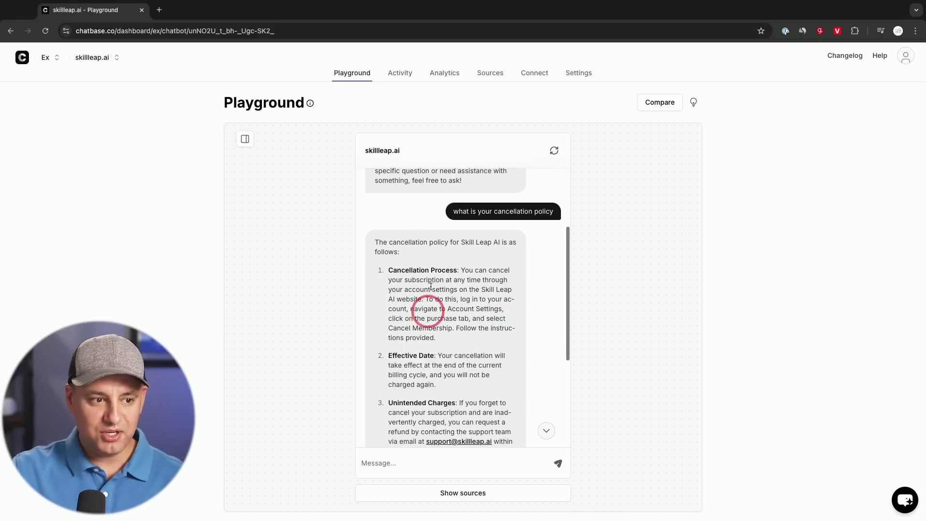
scroll(440, 398, down, 2)
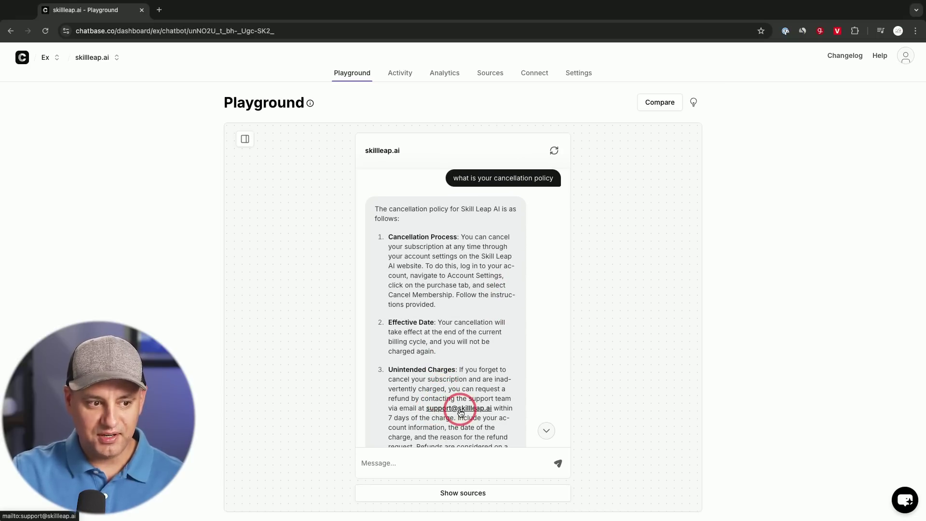
scroll(440, 415, down, 2)
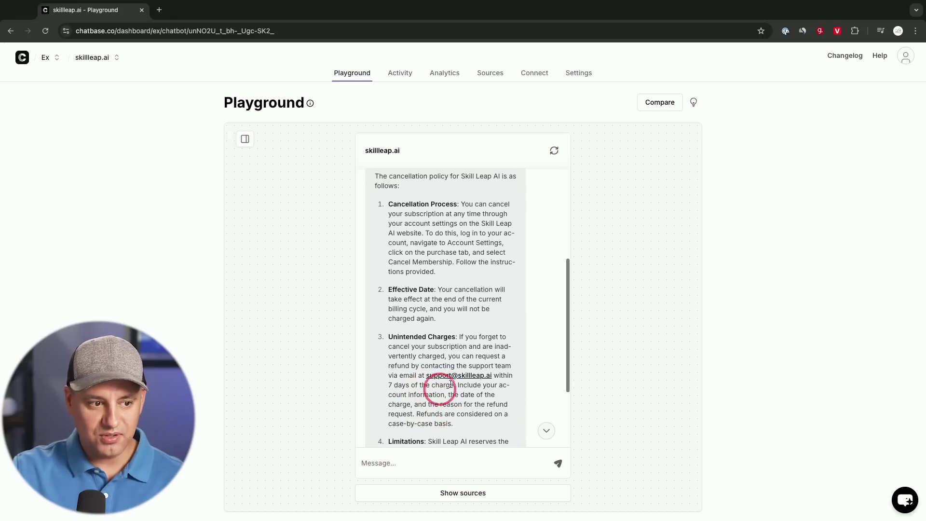
scroll(455, 385, down, 7)
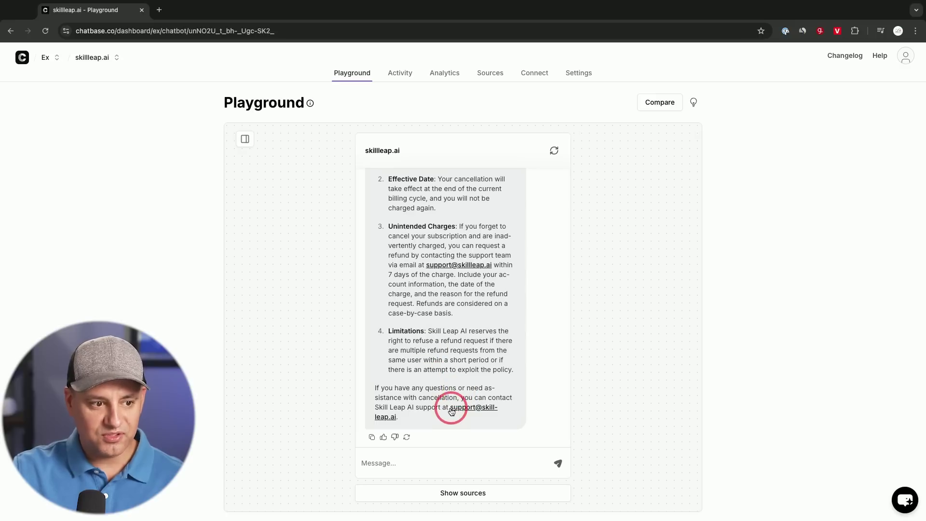
scroll(451, 403, up, 10)
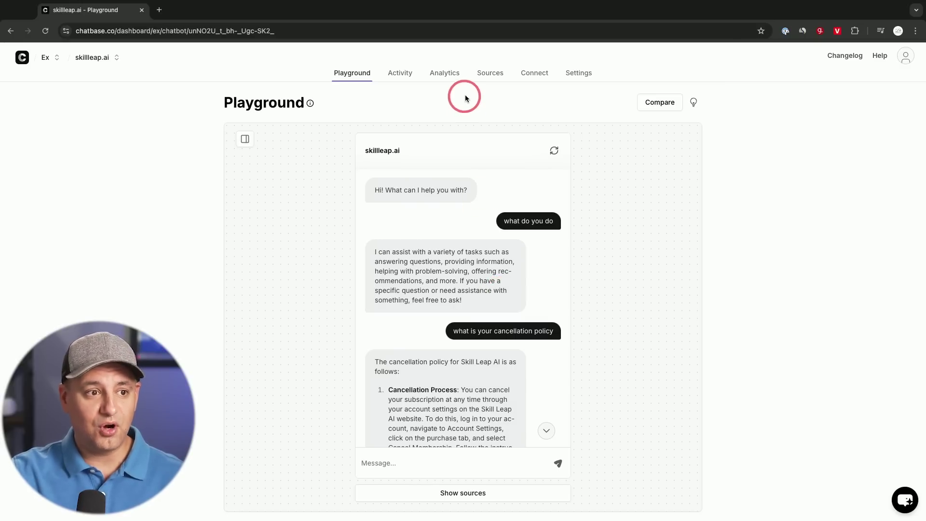
Check Sources for 285 links and 854,792 characters, then go to the Connect page
click(489, 76)
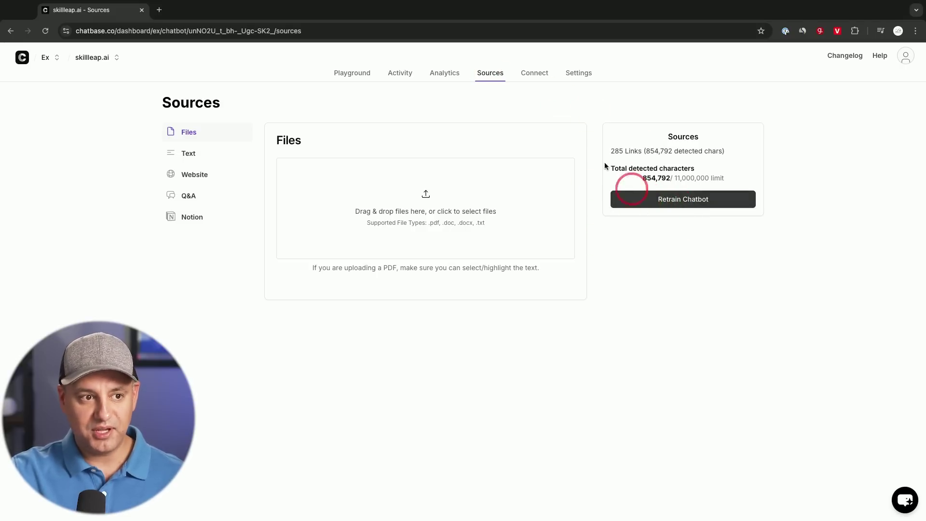
click(535, 76)
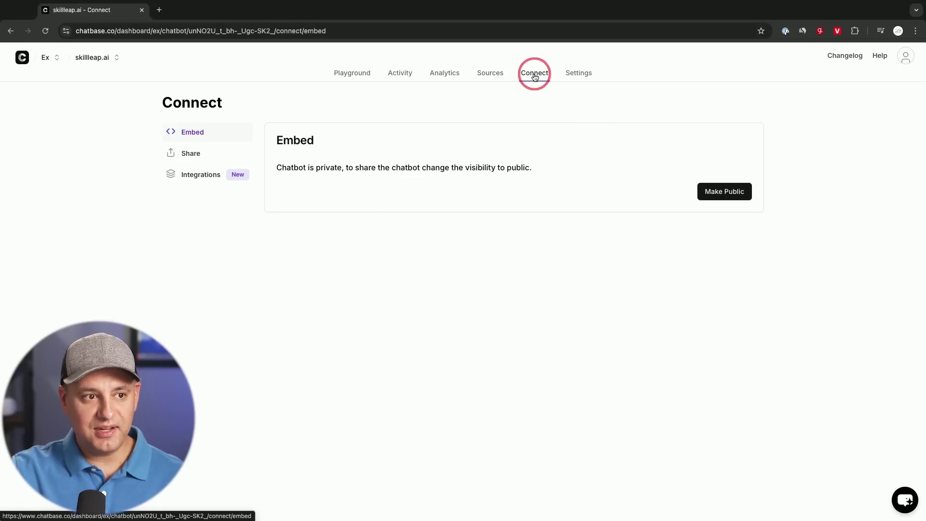
Make the chatbot public, then view integrations such as Zapier, Slack, WhatsApp, Messenger and Instagram
click(724, 190)
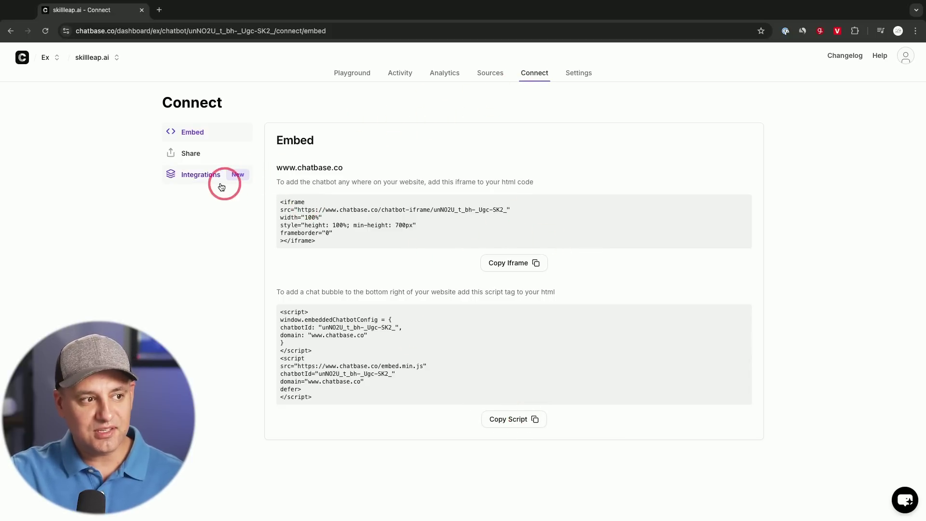
click(202, 179)
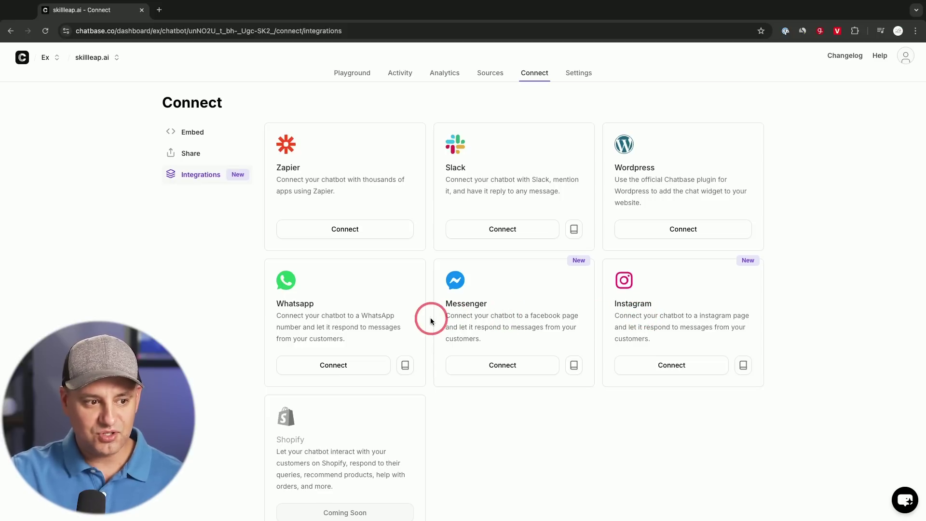
scroll(659, 323, down, 1)
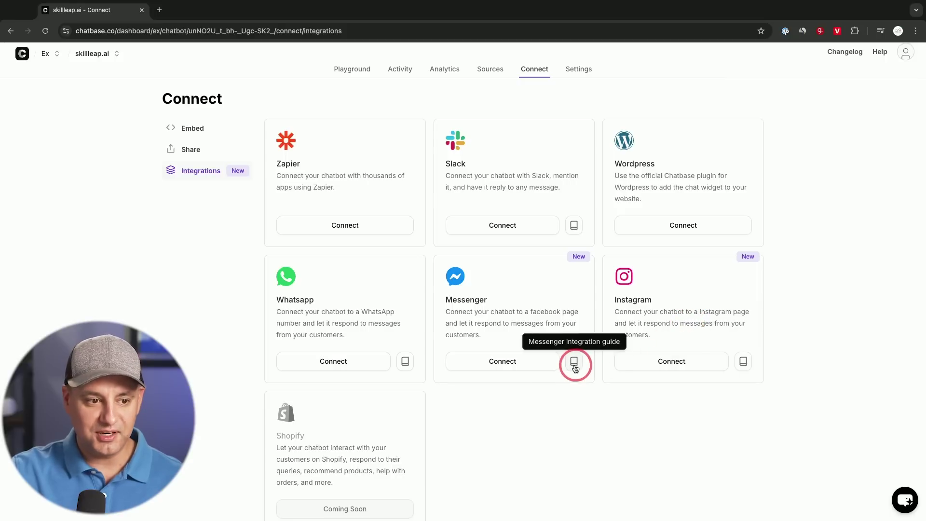
Open the Instagram integration guide and read its Professional Account and Facebook Page requirements
click(742, 366)
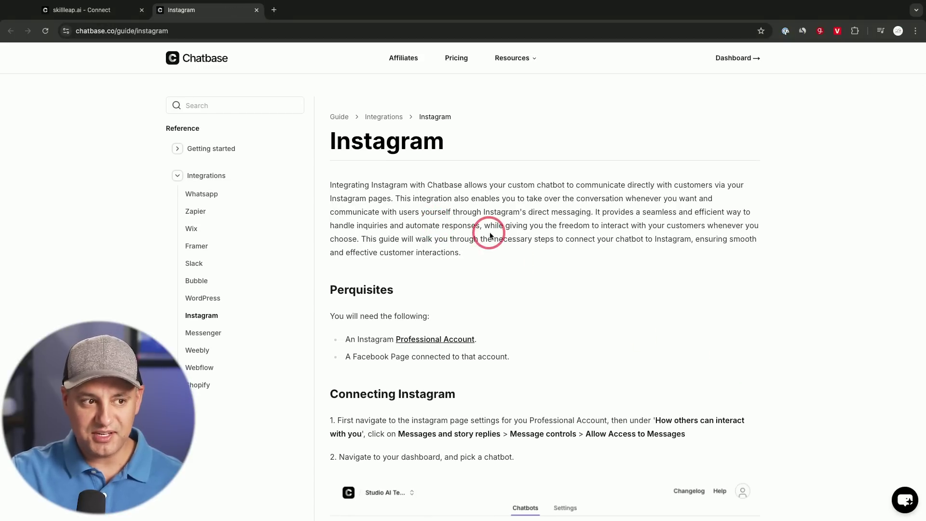
scroll(487, 233, down, 1)
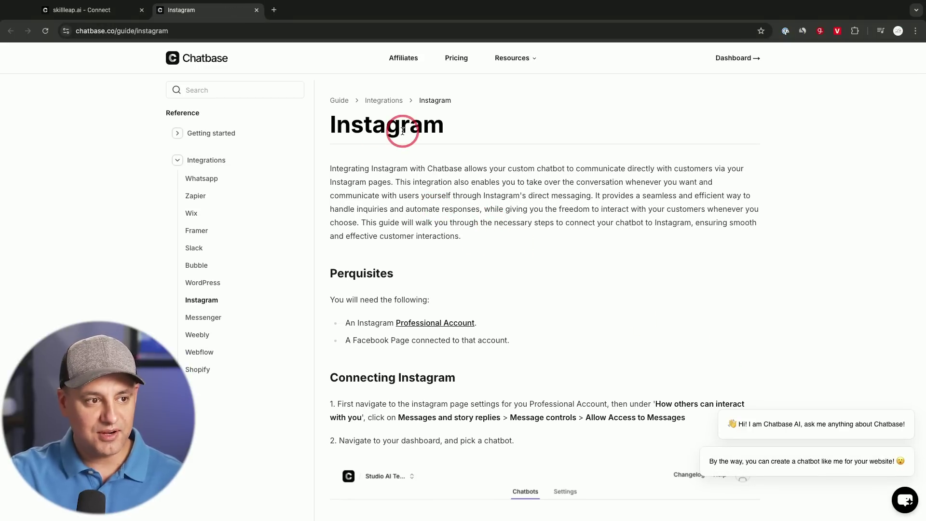
scroll(420, 263, down, 2)
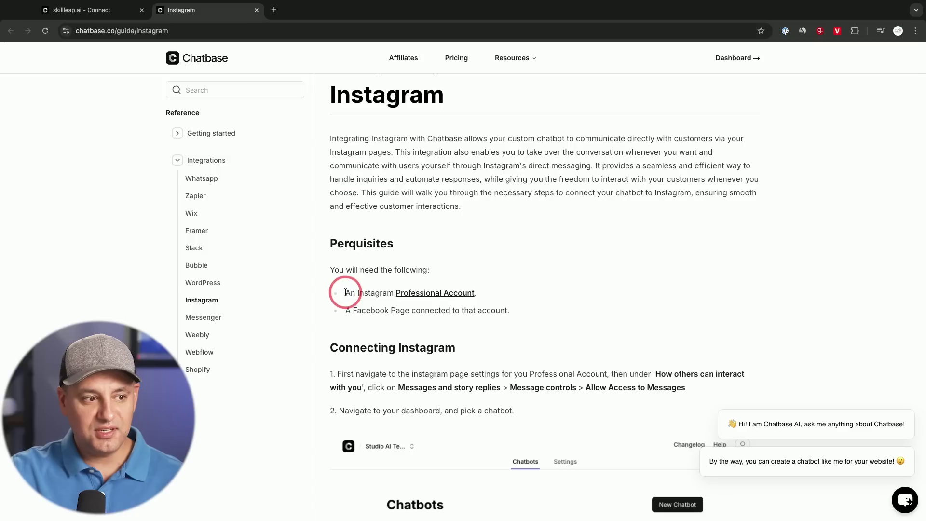
drag(347, 293, 519, 300)
click(505, 295)
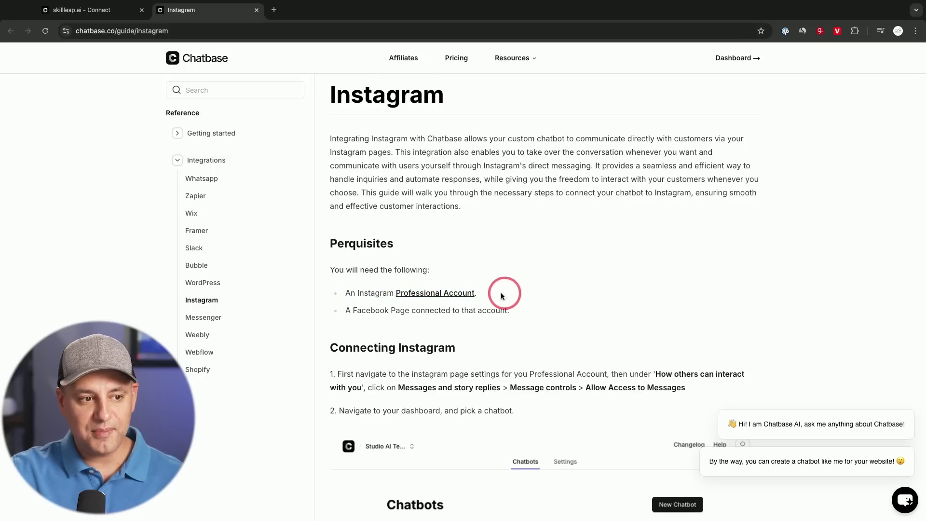
click(452, 294)
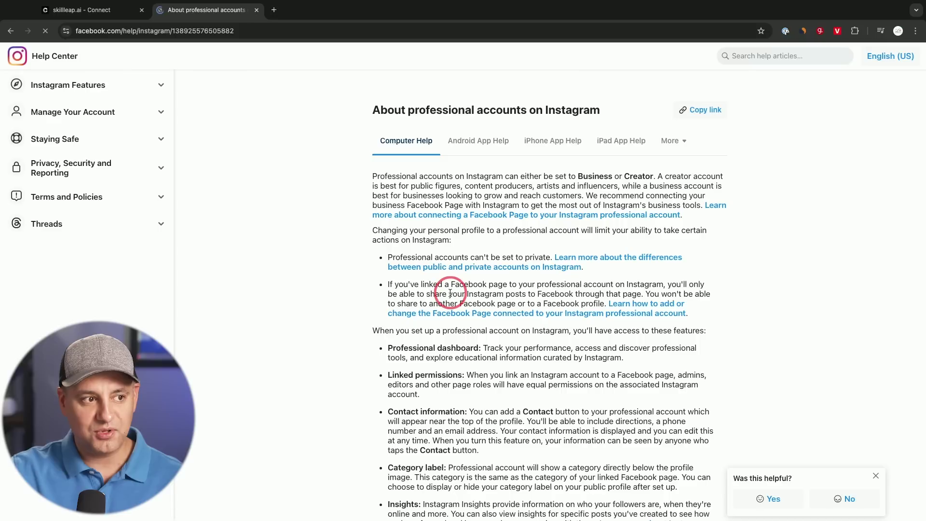
click(8, 32)
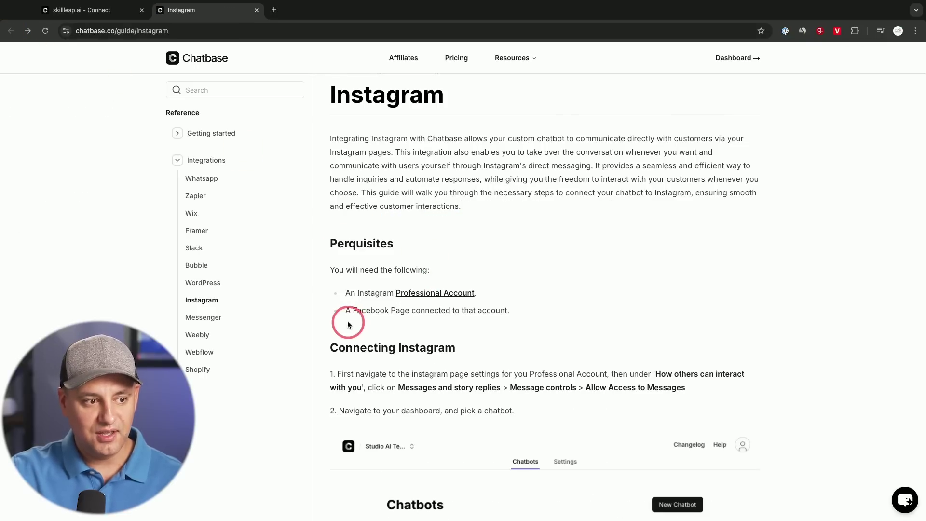
drag(348, 311, 505, 312)
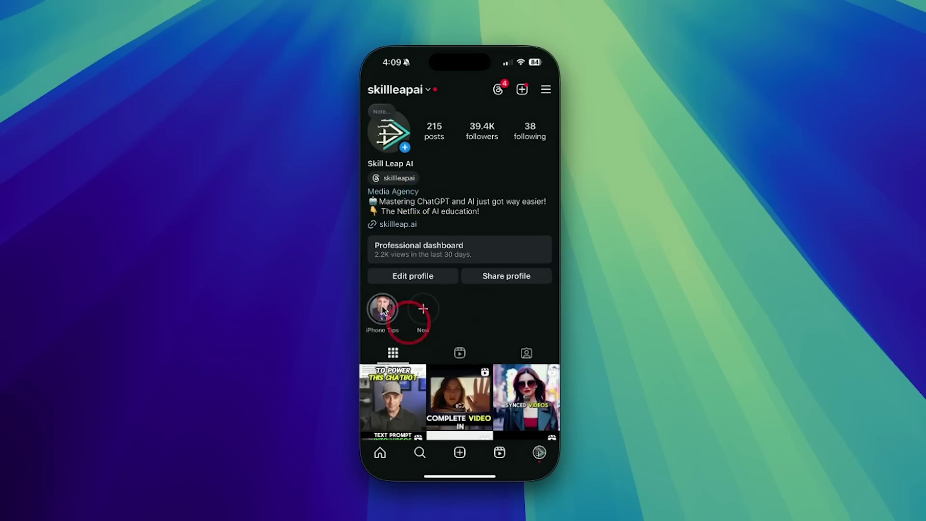
click(444, 220)
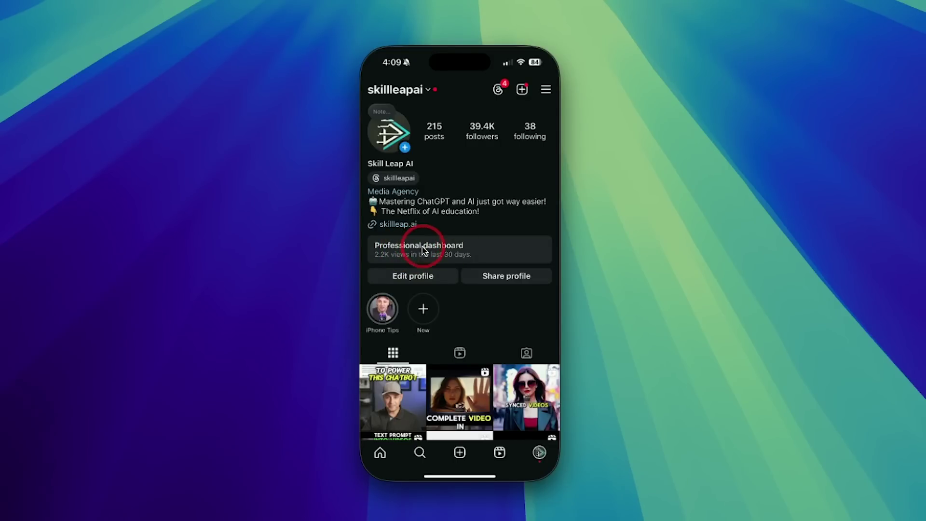
Search Instagram settings for 'mess' and open Message controls to reach Allow access to messages
click(547, 90)
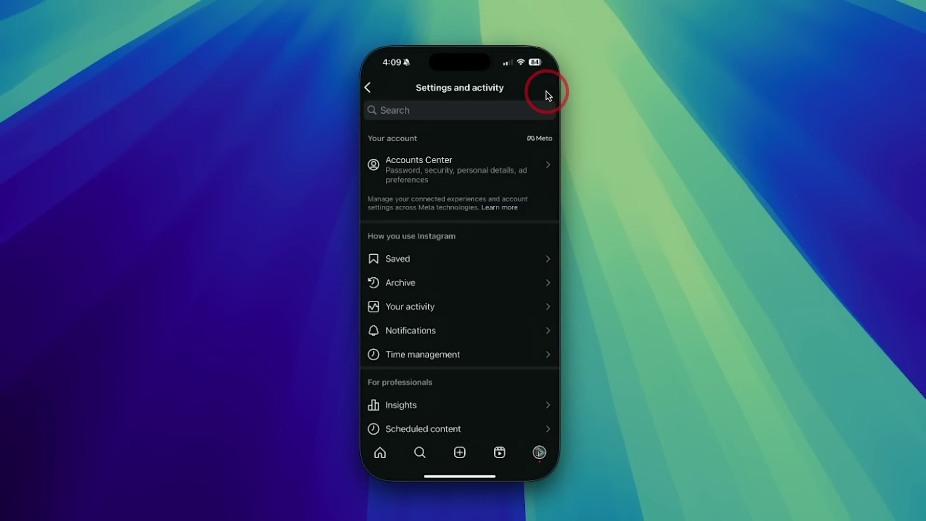
click(448, 114)
text(mess)
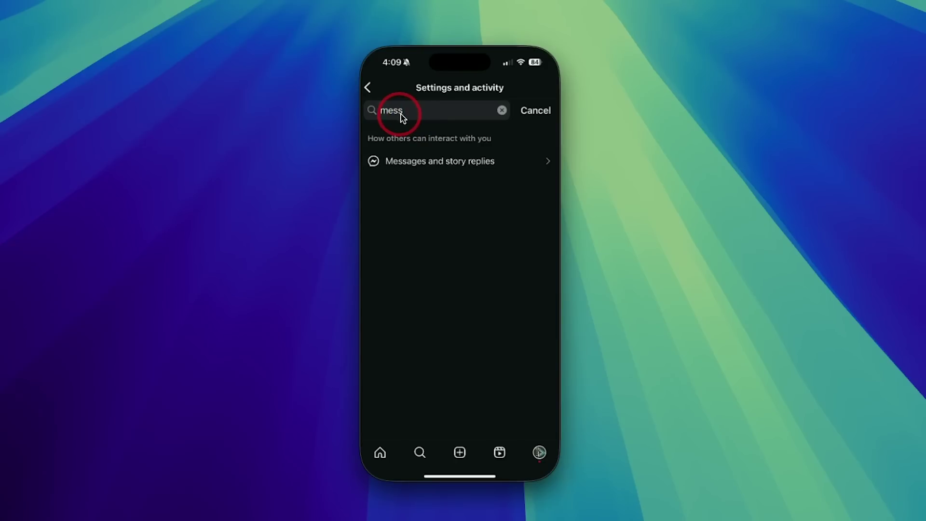
click(441, 167)
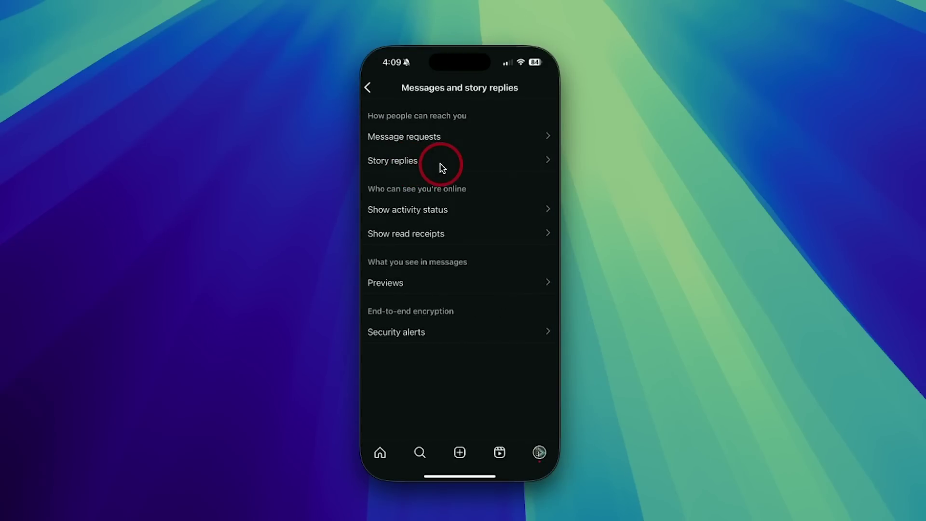
click(423, 141)
scroll(480, 239, down, 5)
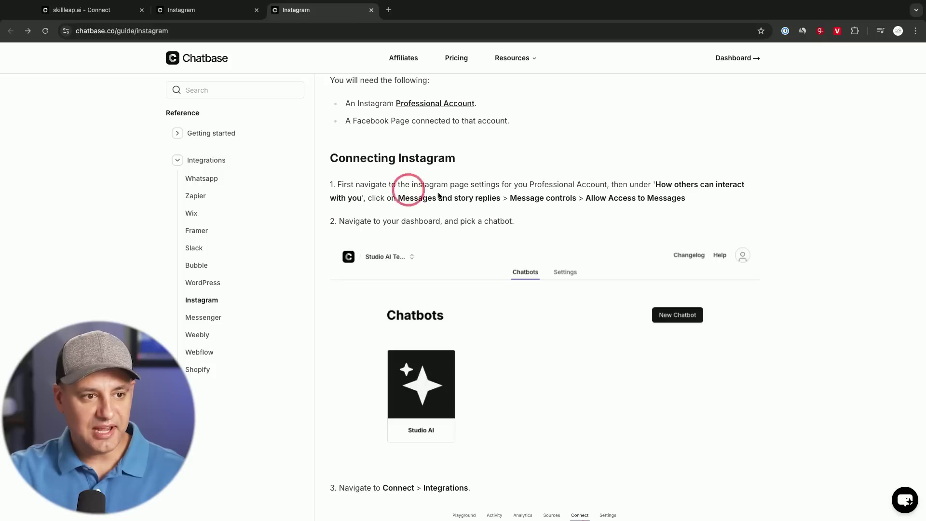
scroll(440, 190, down, 3)
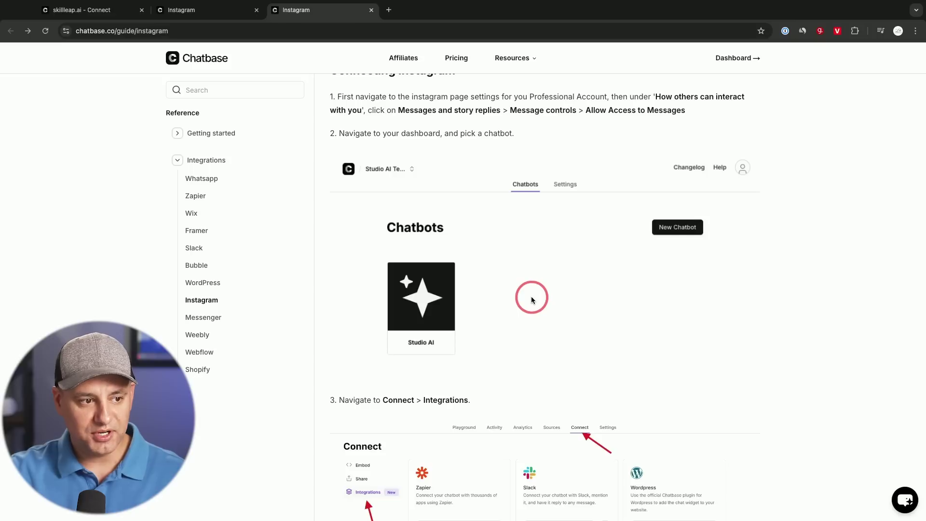
Close the guide tab, then start the Instagram connection and acknowledge the selected-pages warning
scroll(532, 299, down, 5)
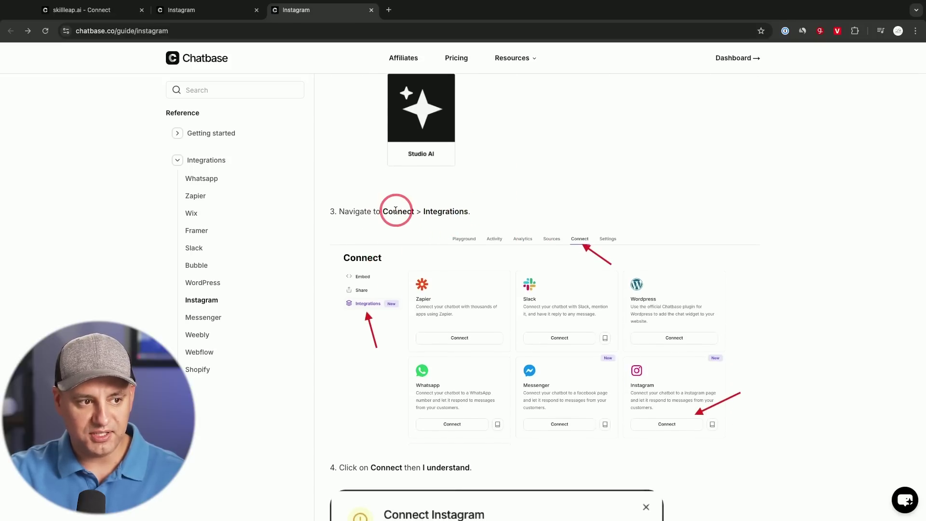
scroll(395, 211, down, 1)
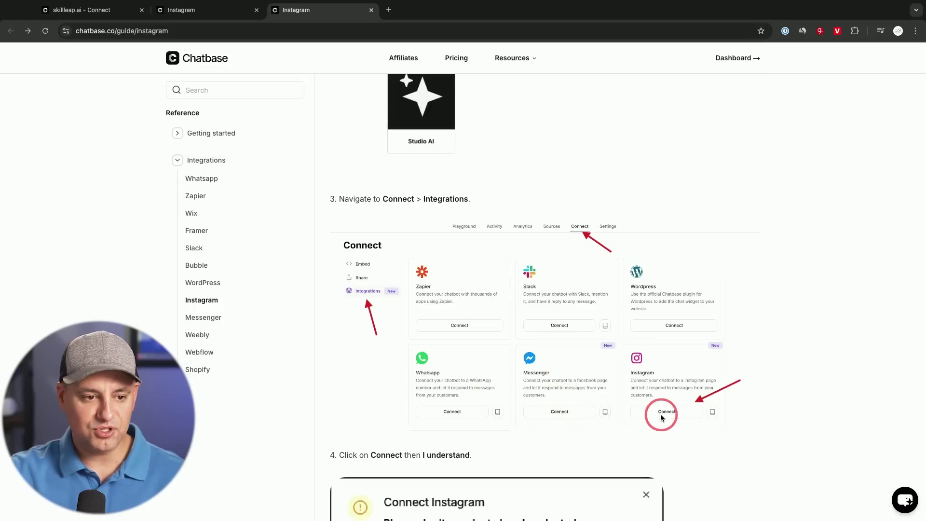
key(super+w)
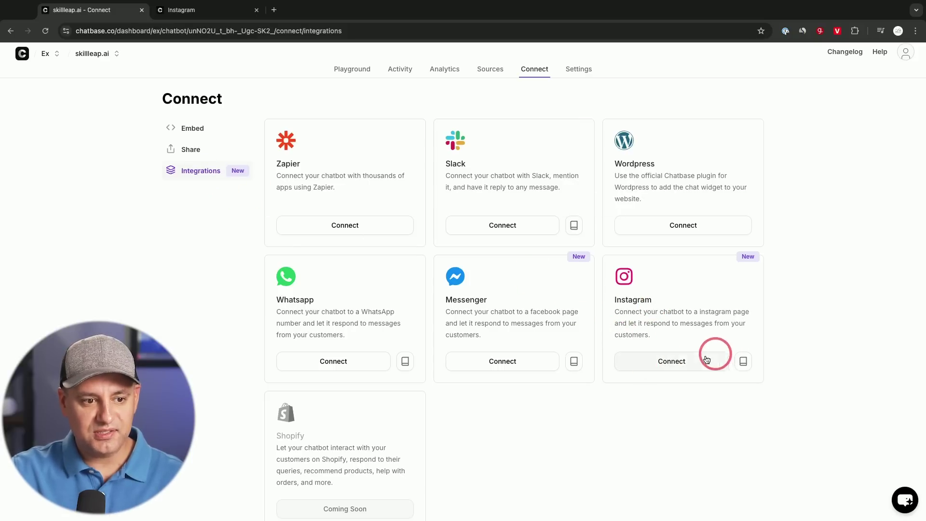
click(669, 362)
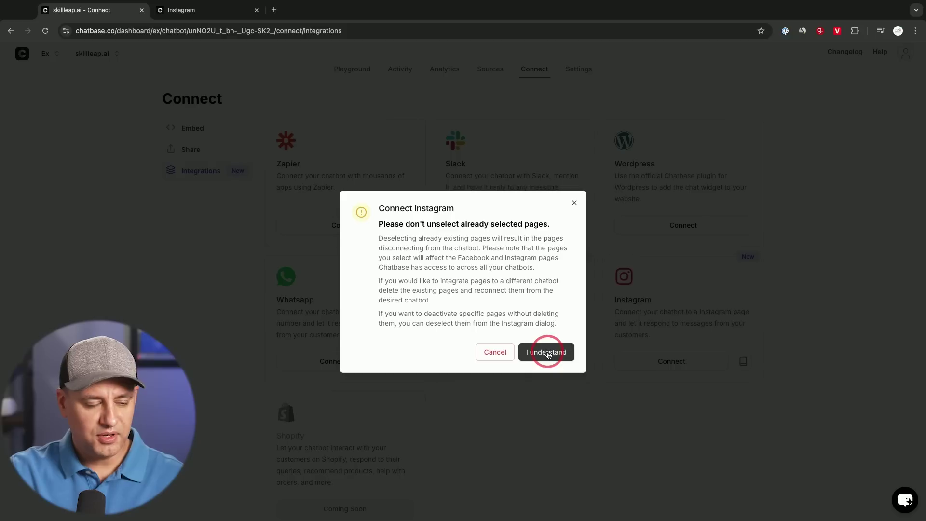
click(542, 353)
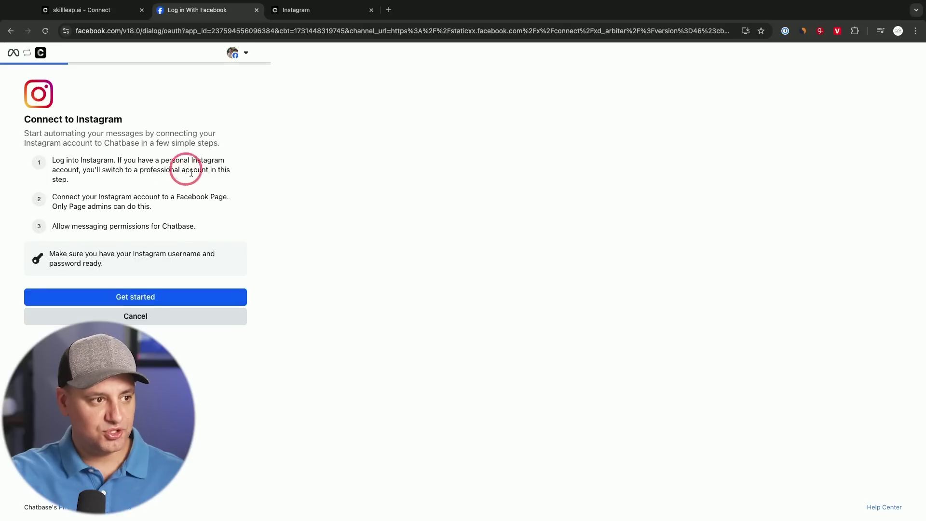
click(131, 300)
Log in and grant access to Howfinity, the Skill Leap page and skillleapai, then save
click(465, 284)
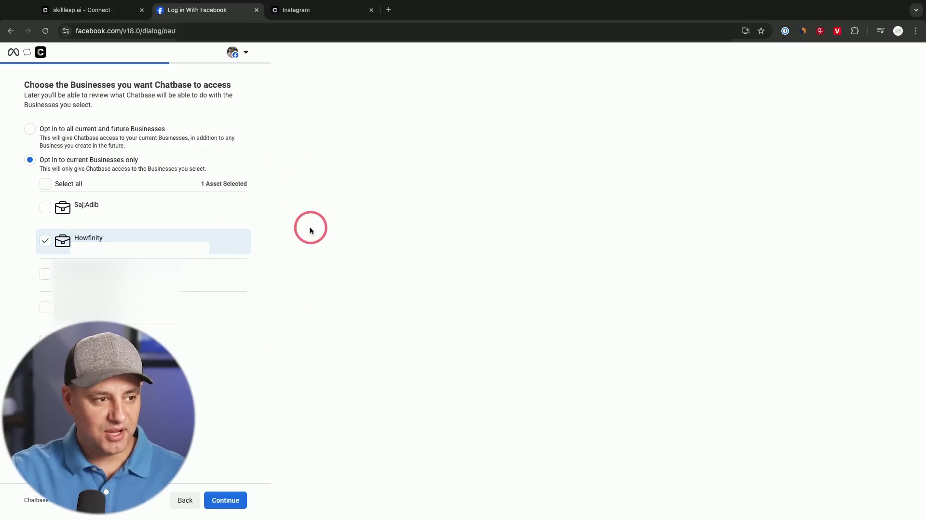
click(238, 499)
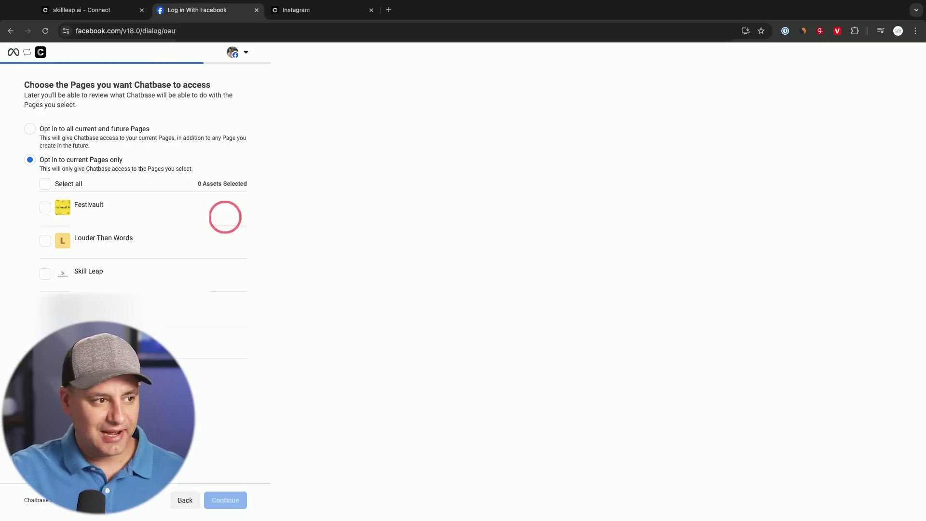
click(130, 273)
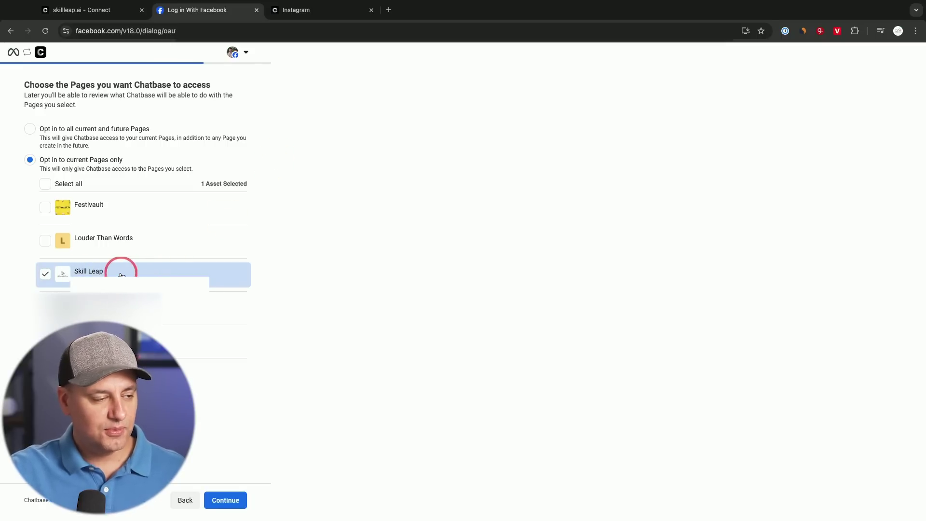
click(233, 504)
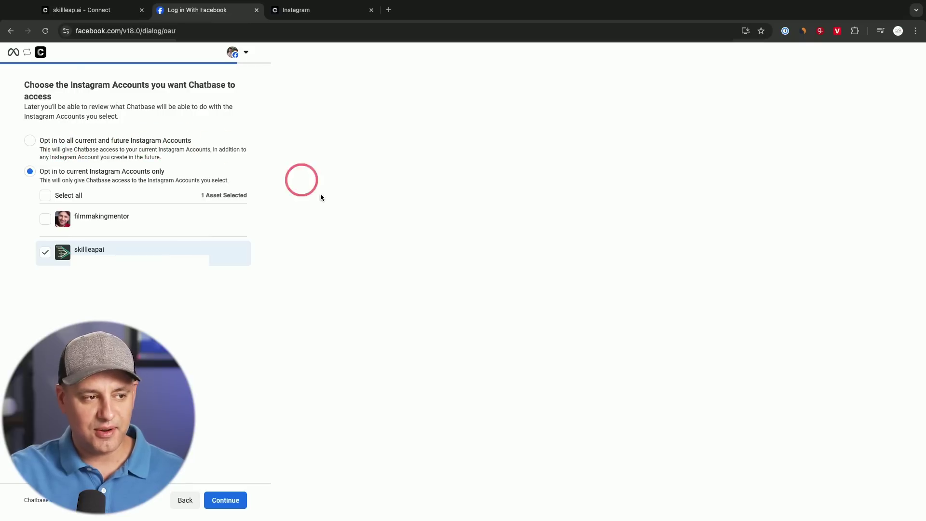
click(239, 500)
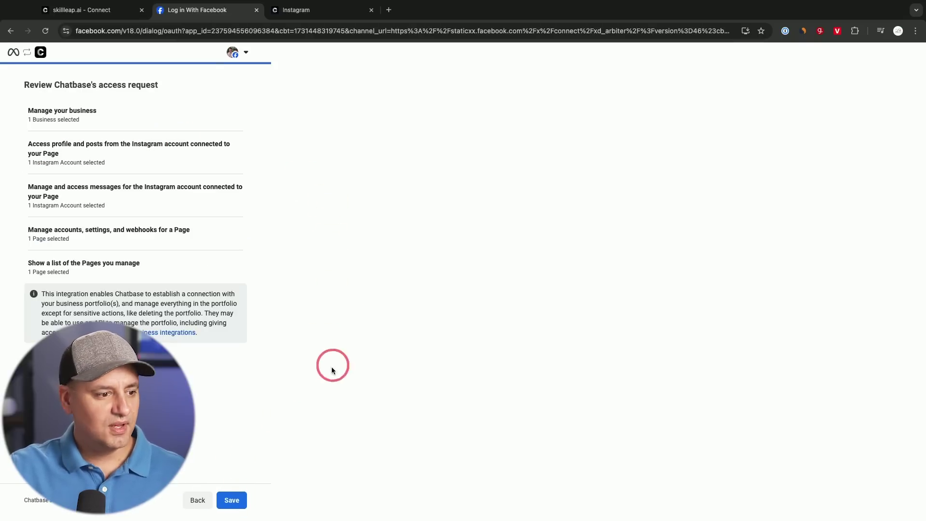
click(237, 499)
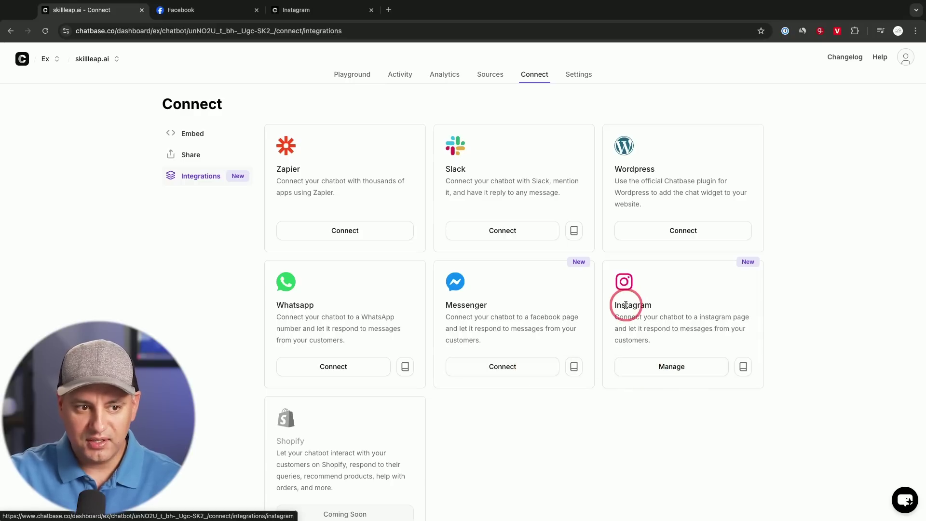
Open Manage on the Instagram integration card to see the connected pages
click(670, 369)
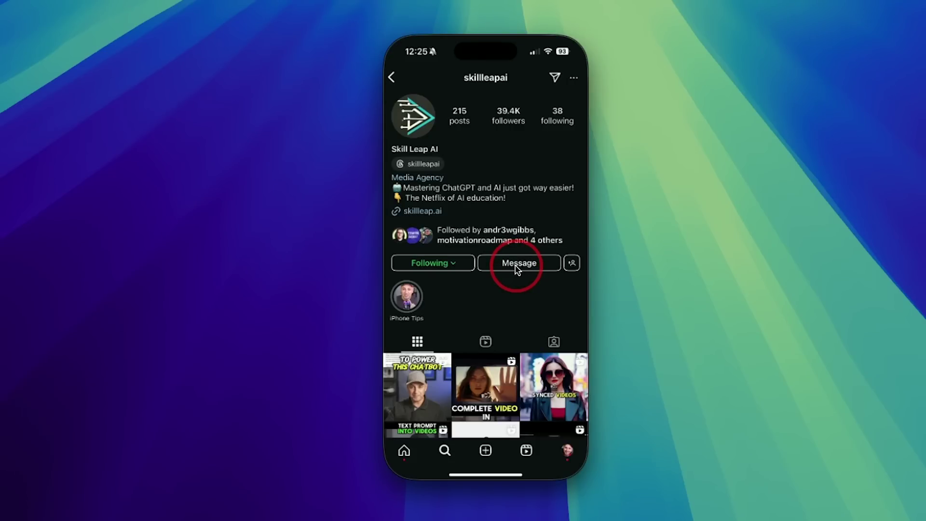
Open a DM with skillleapai and send 'What coursese do you offer'
click(516, 265)
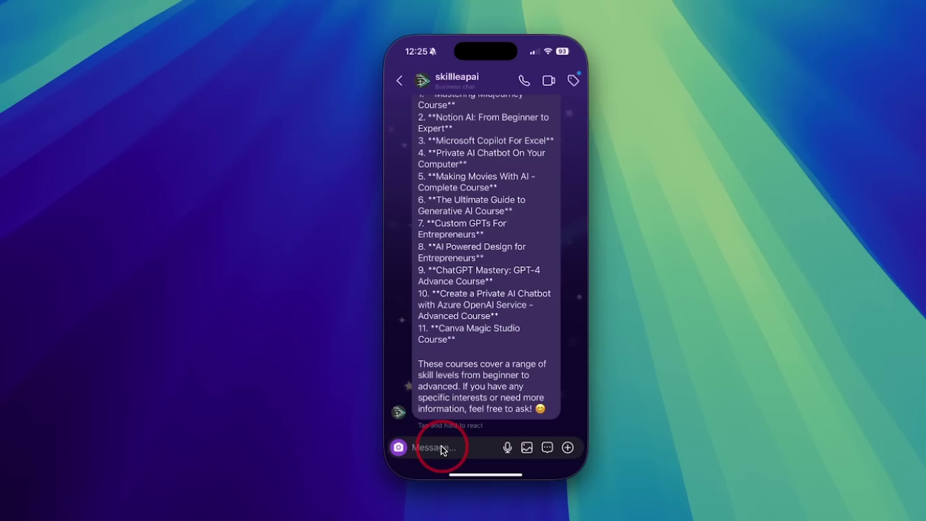
click(443, 448)
text(What coursese)
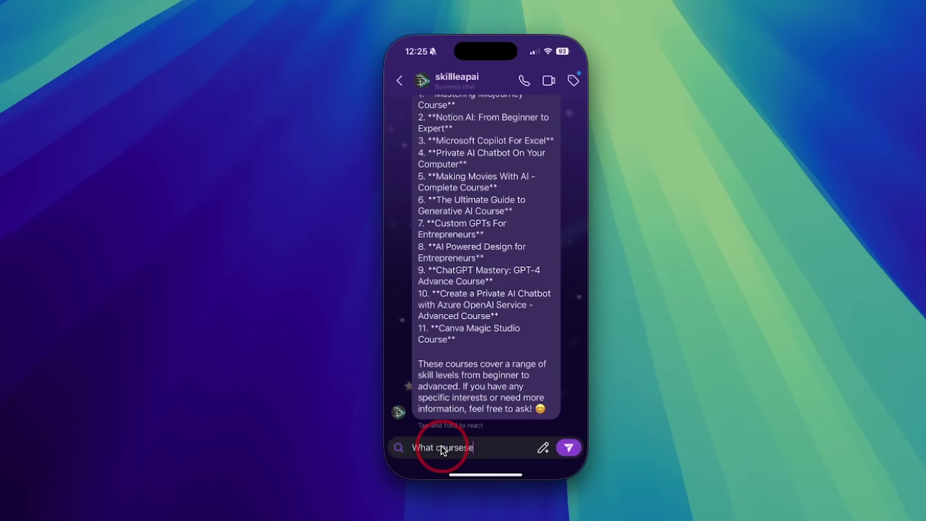
text( do you offer)
key(Return)
click(555, 426)
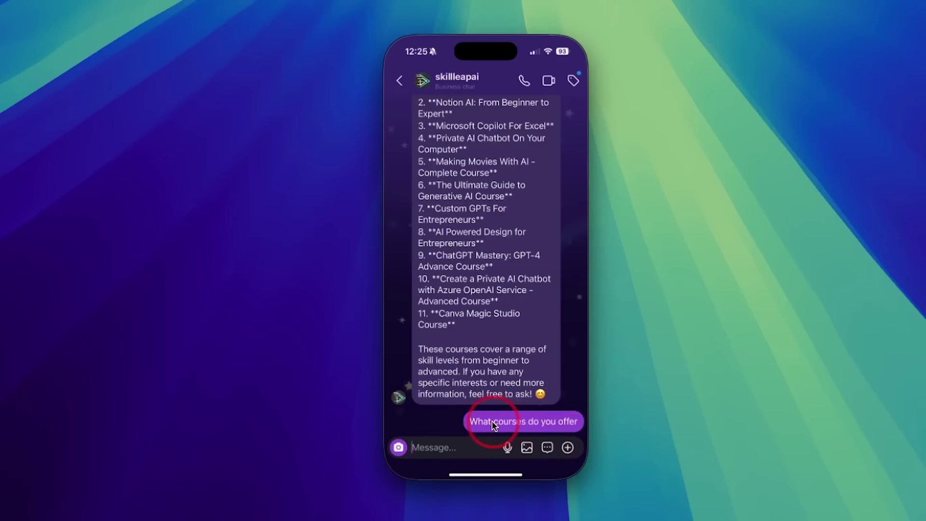
scroll(493, 426, down, 2)
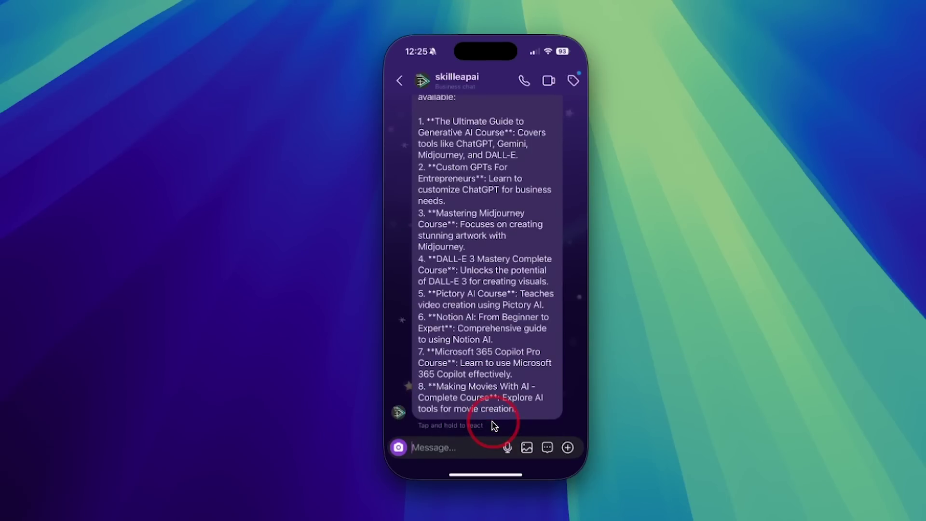
scroll(487, 366, up, 2)
scroll(486, 361, up, 3)
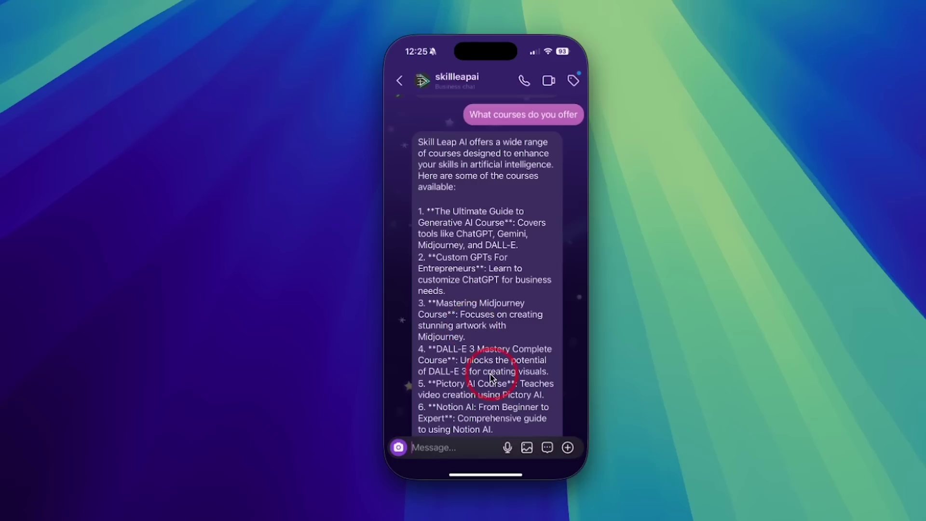
Ask about subscription cost, the cancellation policy and the ultimate AI course
text(How much is sub)
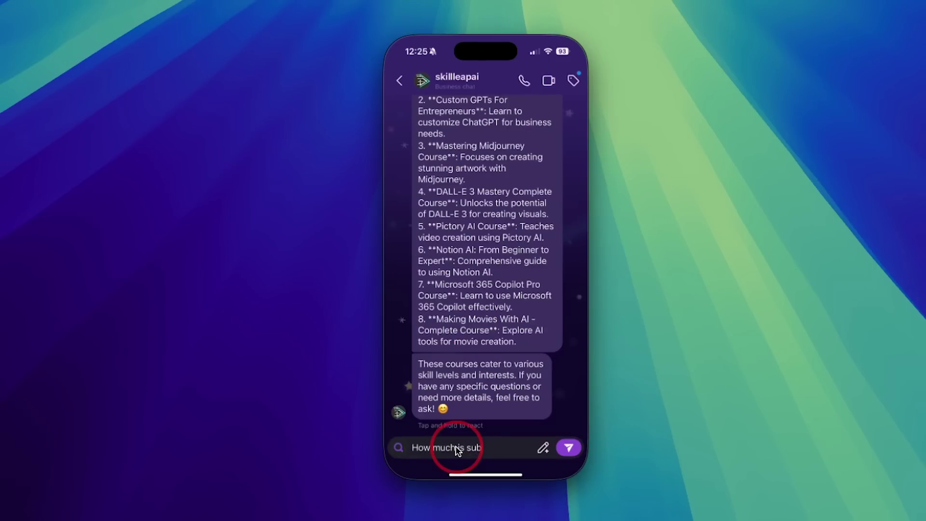
text(scription cost)
key(Return)
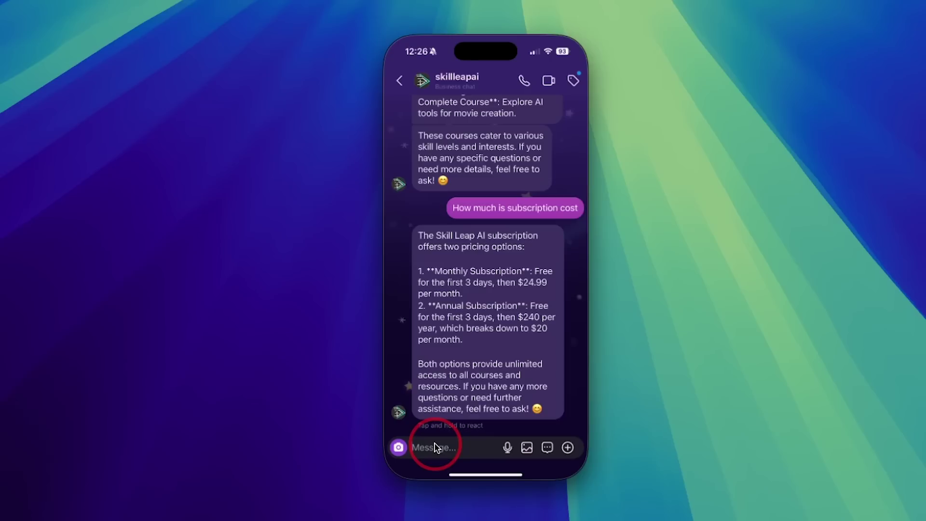
text(What's the)
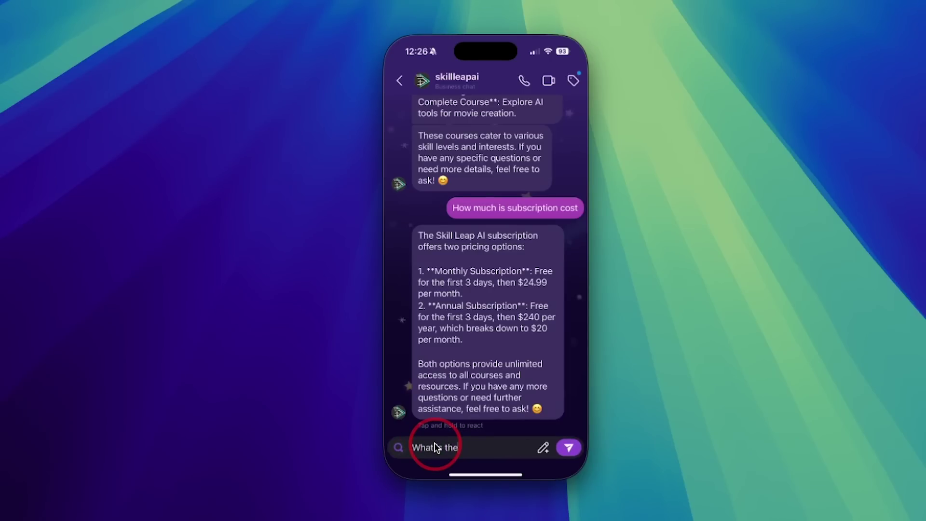
text( is the canc)
text(ellation policy)
key(Return)
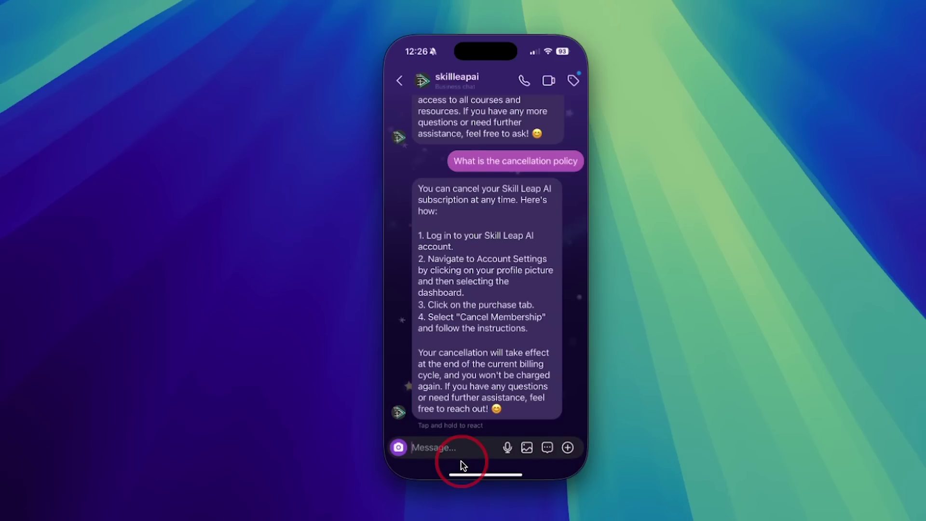
text(Tell me more about ultimate AI course)
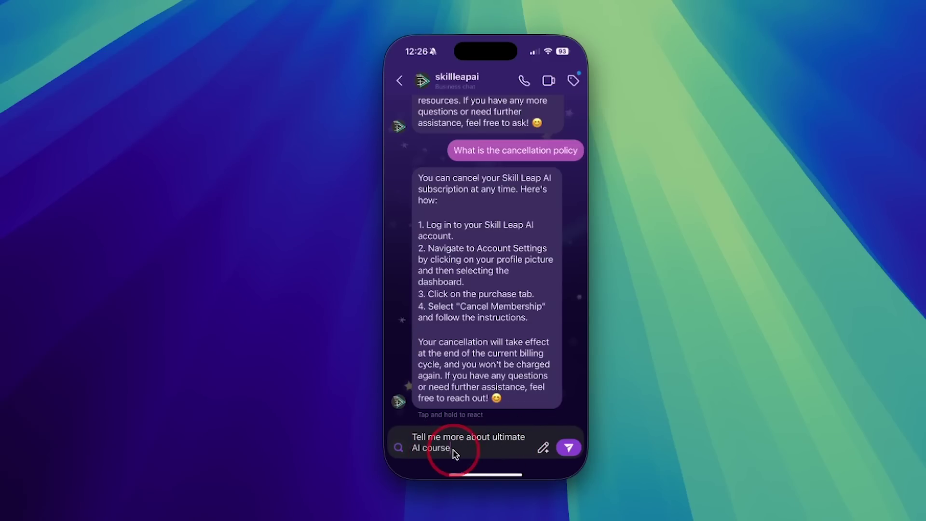
click(569, 447)
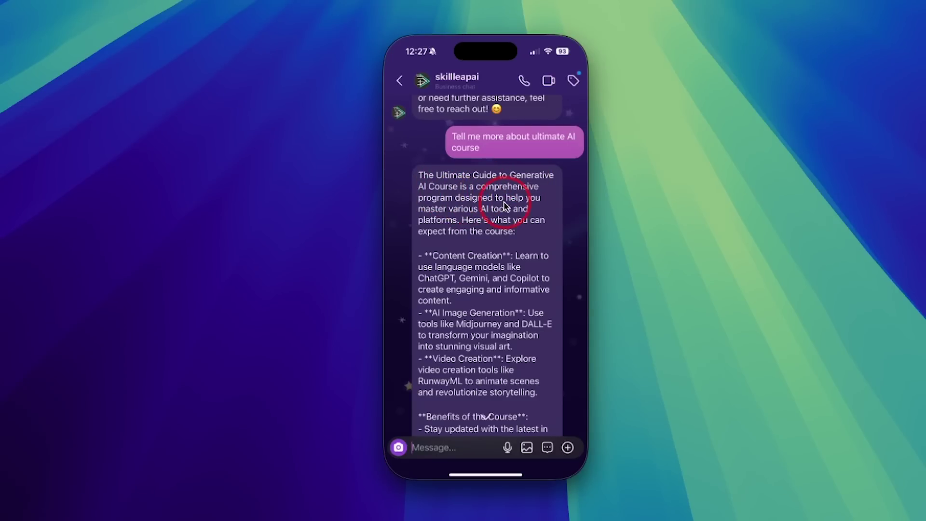
Scroll through the bot's replies, then go to the chatbot's chat logs in Chatbase
scroll(489, 219, down, 1)
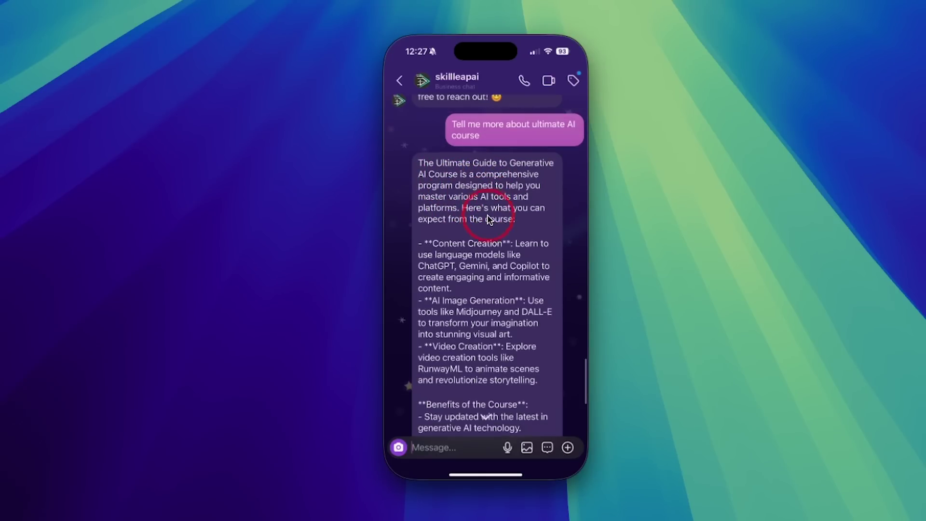
scroll(491, 211, down, 3)
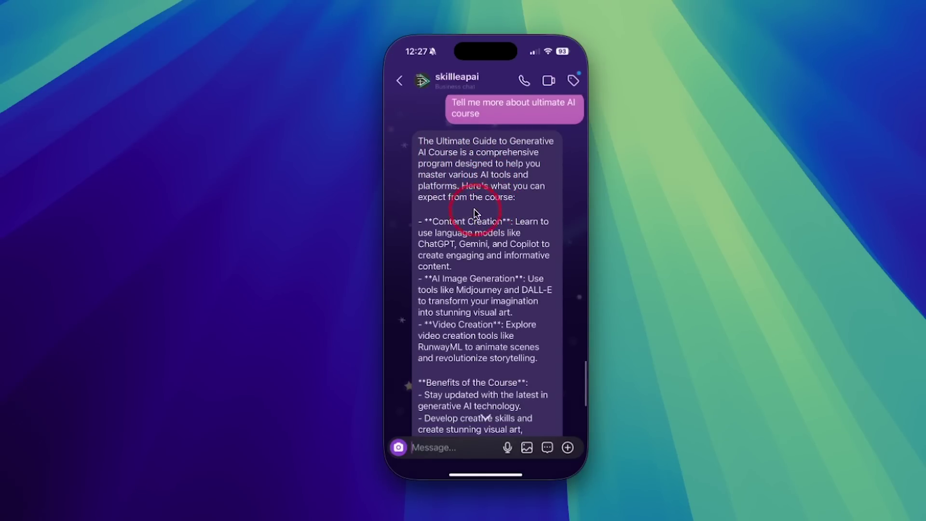
scroll(481, 202, down, 8)
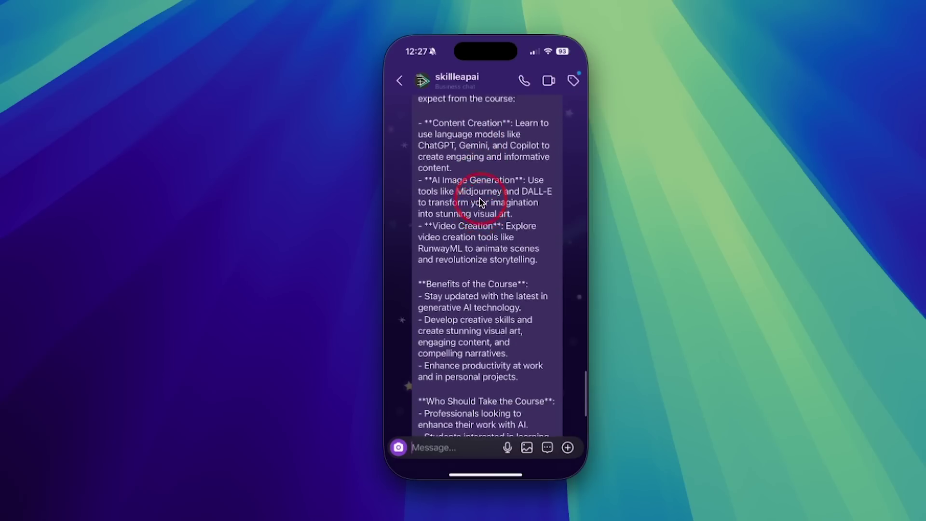
scroll(481, 201, down, 3)
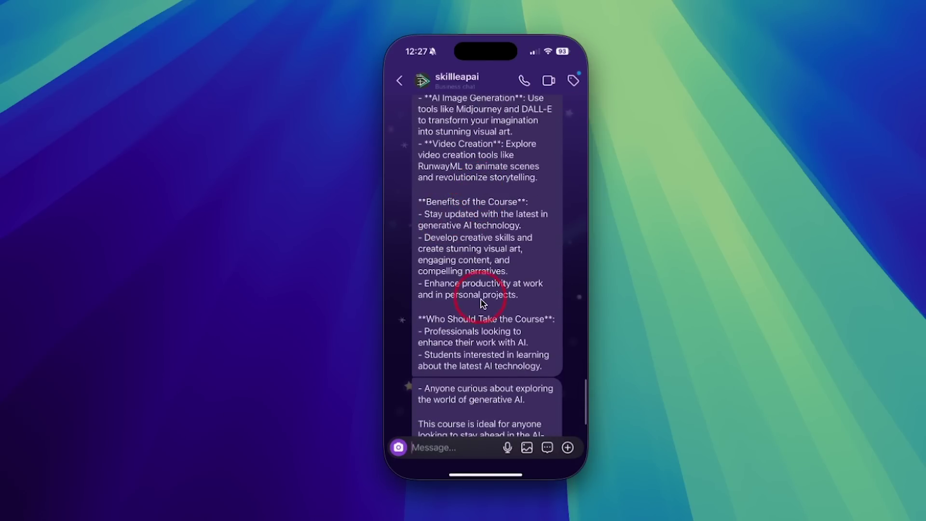
scroll(481, 293, down, 3)
scroll(484, 292, down, 2)
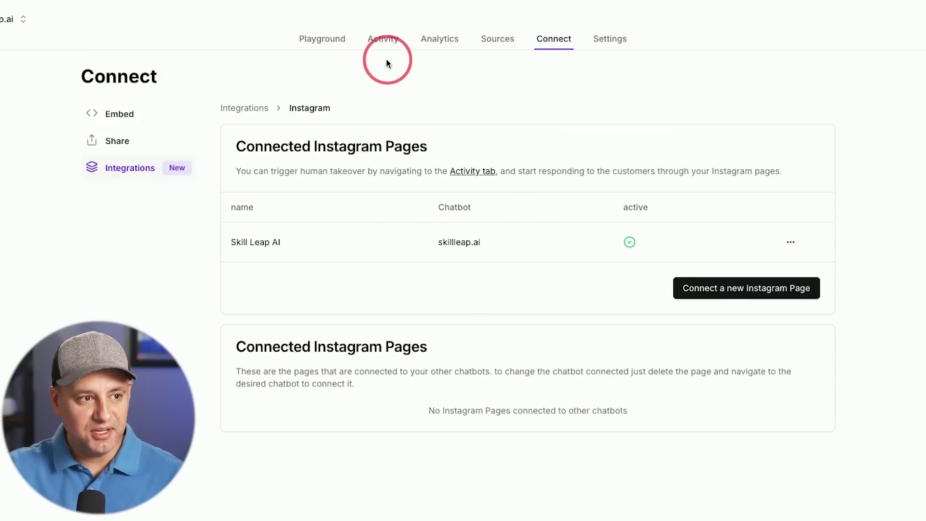
click(384, 40)
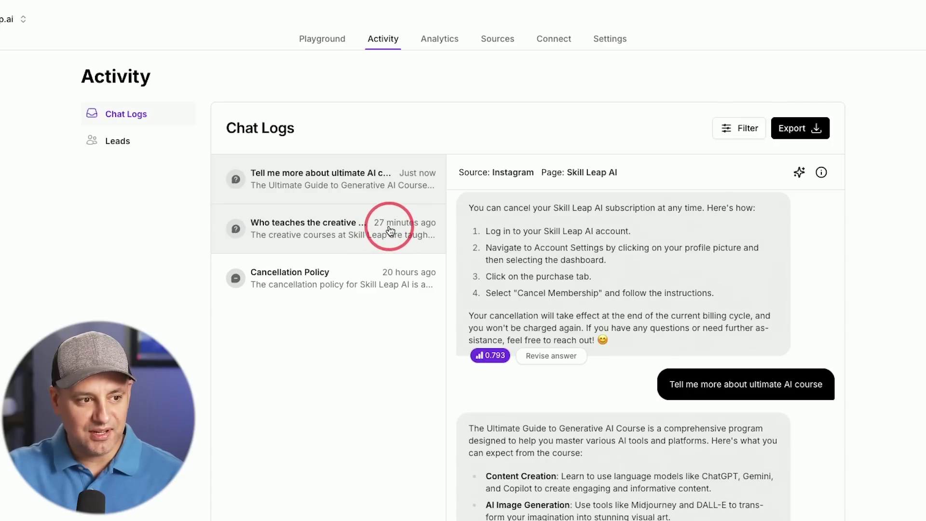
Enable human takeover on the latest Instagram chat log with the sparkle icon
scroll(600, 275, down, 5)
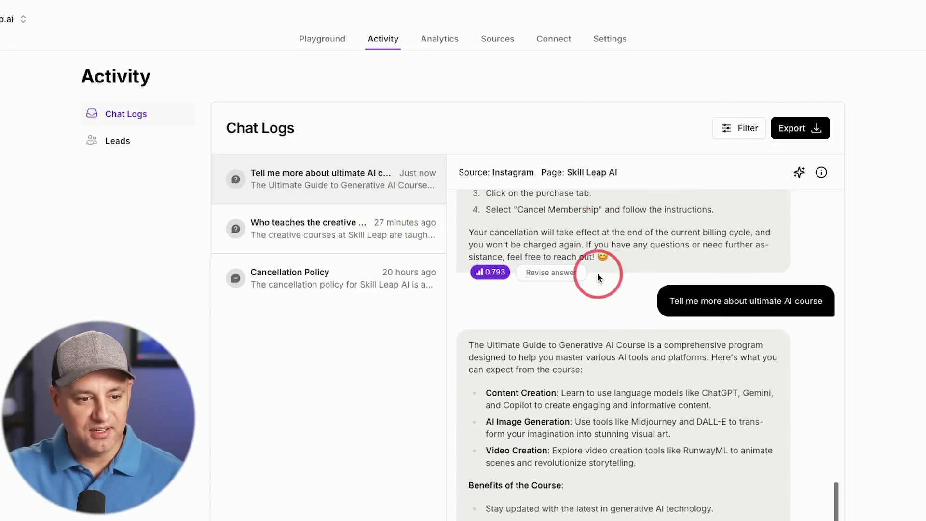
scroll(651, 309, down, 1)
scroll(652, 309, up, 3)
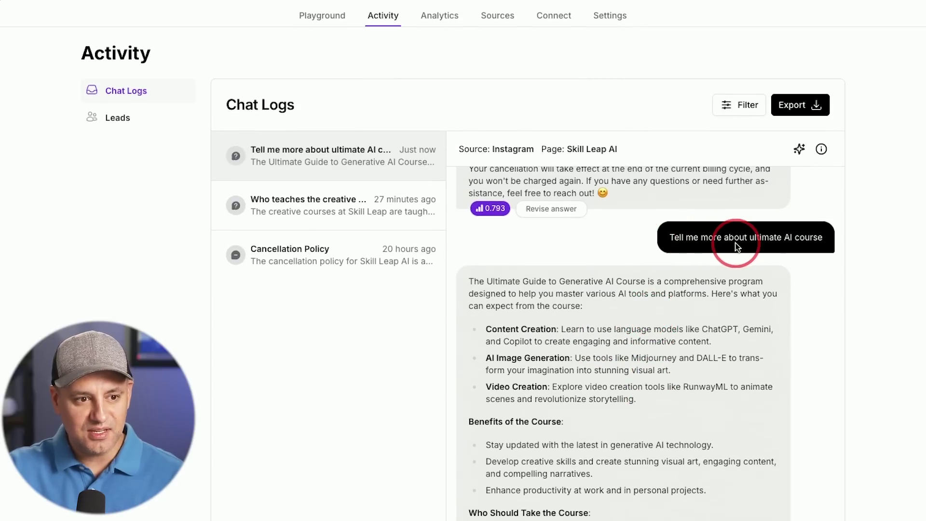
scroll(773, 246, down, 5)
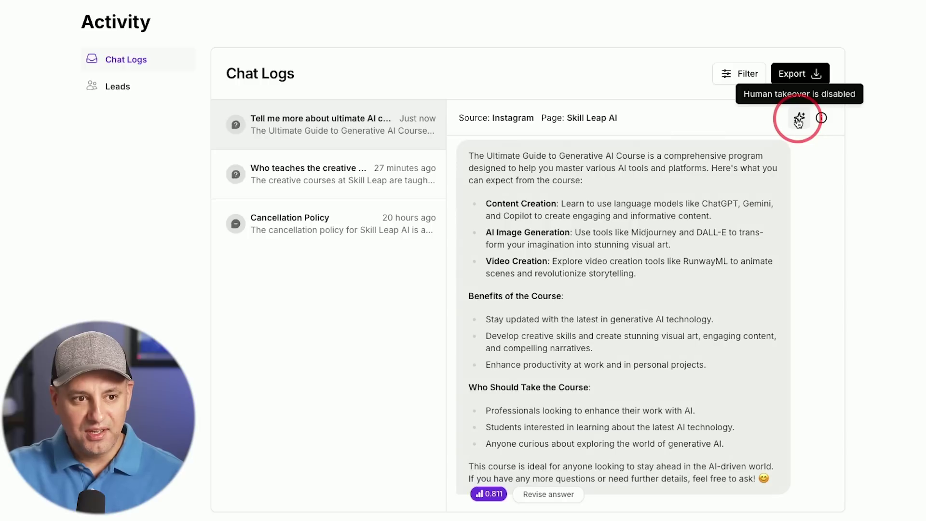
click(799, 120)
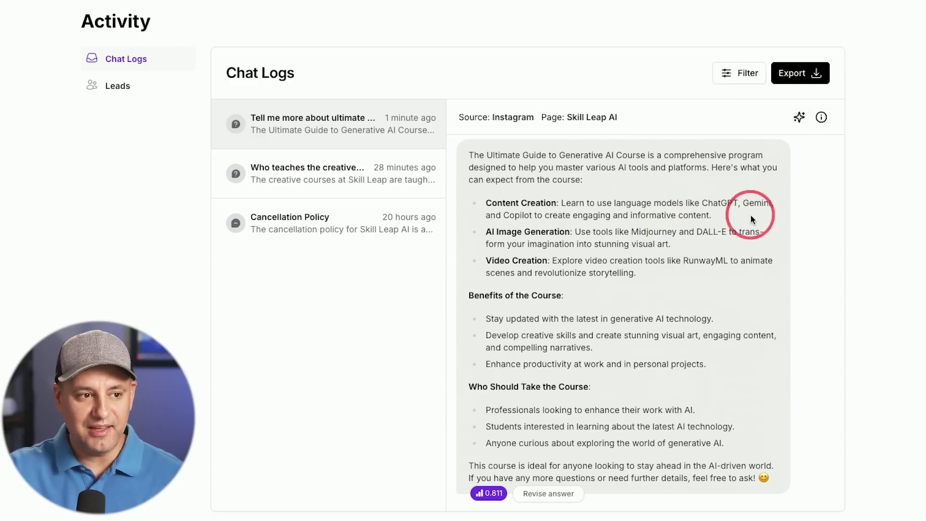
scroll(895, 244, up, 1)
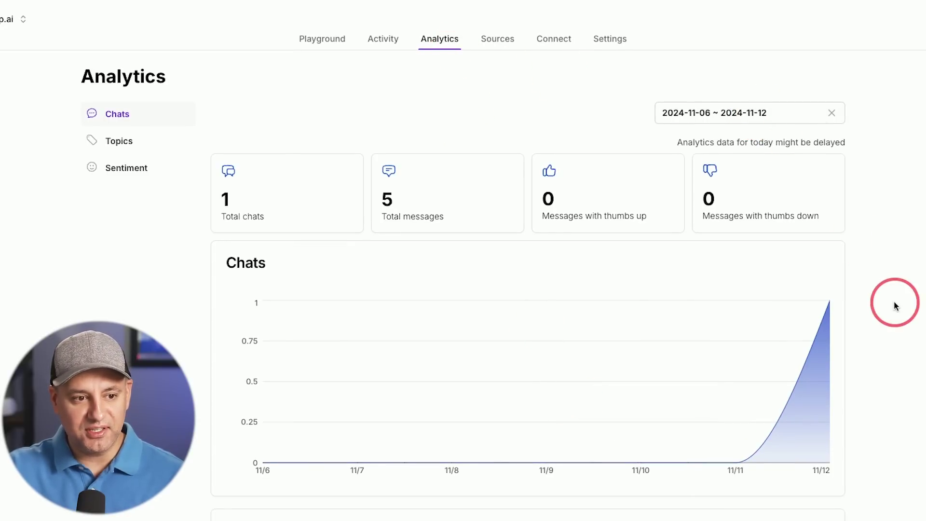
Review the Chats stats, Topics as a pie chart, and the Sentiment graph
scroll(895, 305, down, 2)
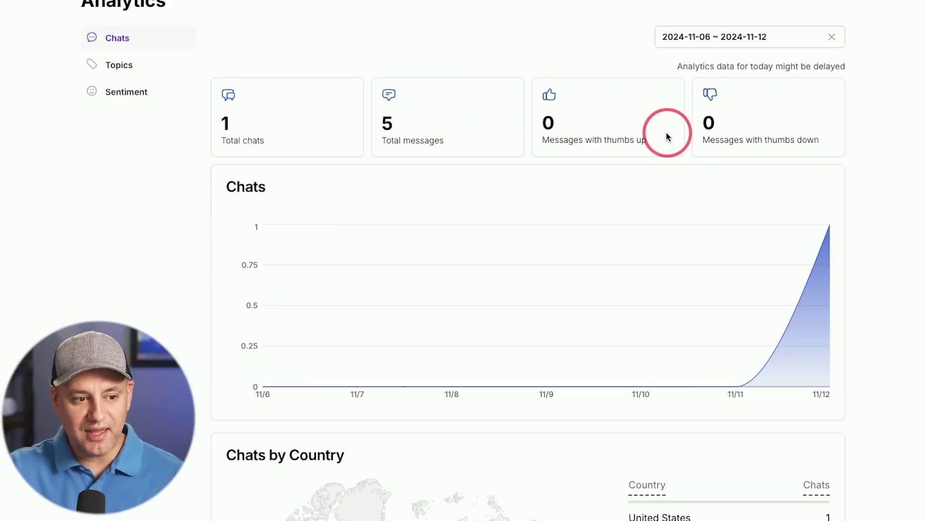
scroll(668, 136, down, 3)
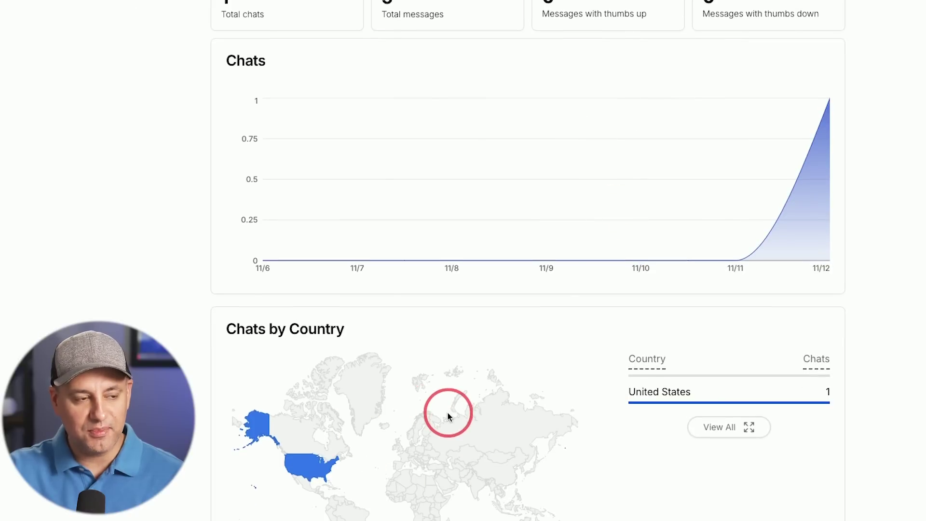
scroll(447, 416, down, 6)
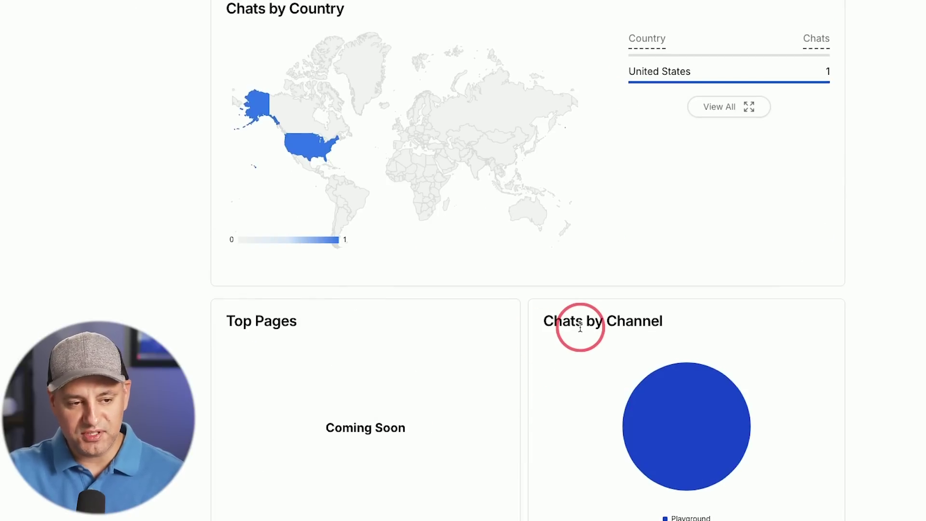
scroll(578, 363, up, 10)
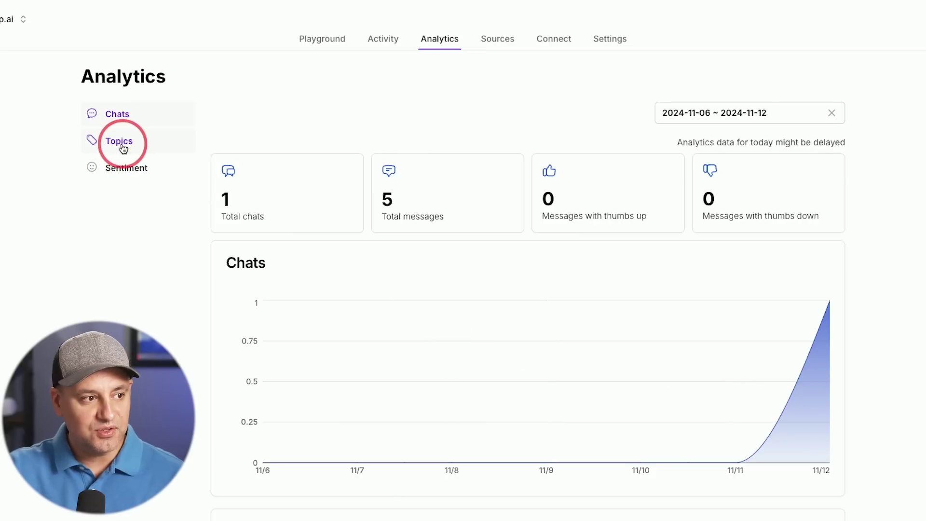
click(124, 149)
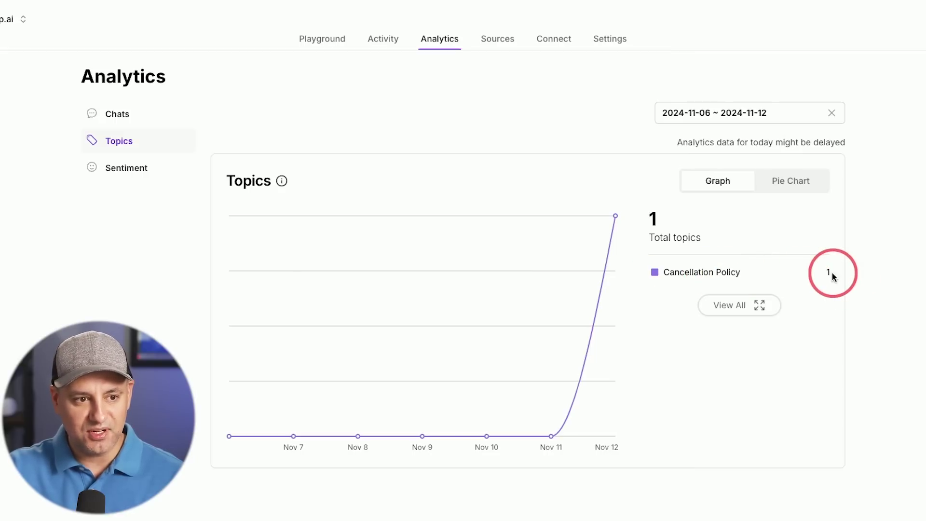
click(799, 183)
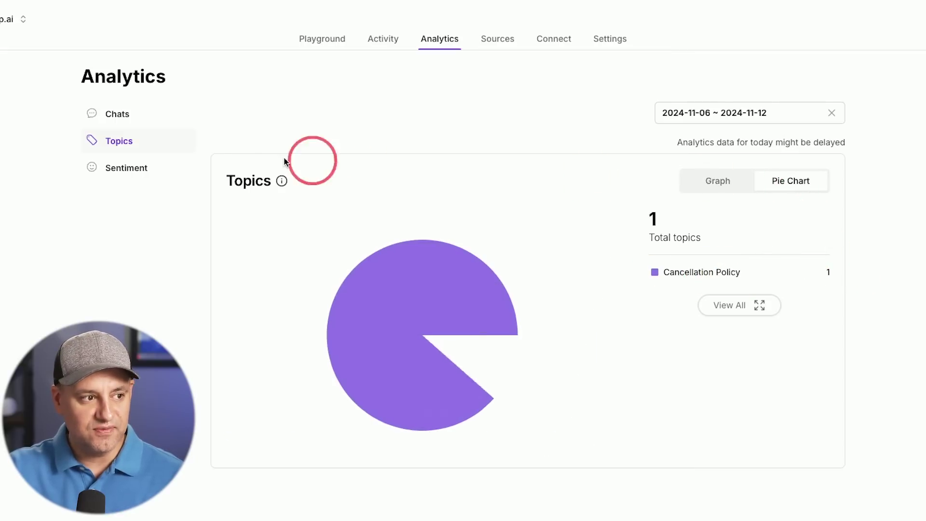
click(145, 176)
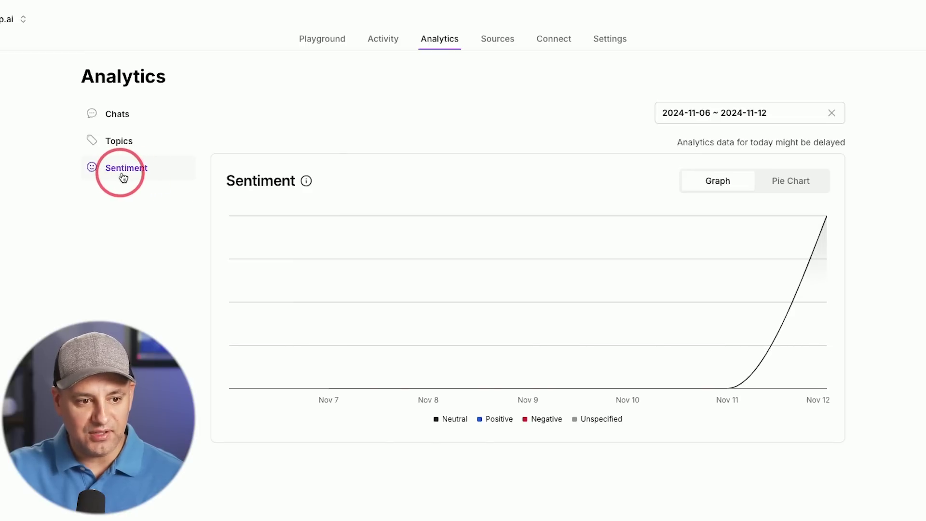
mouse_move(826, 218)
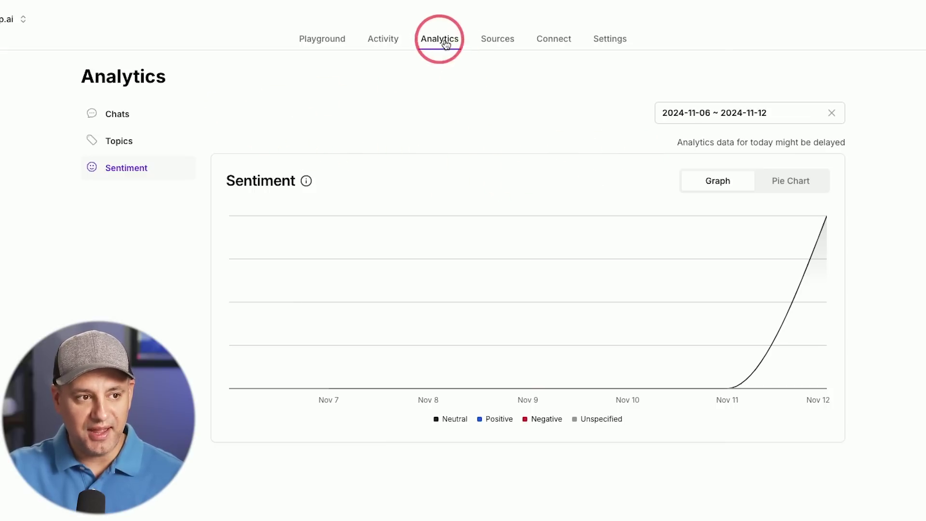
click(610, 40)
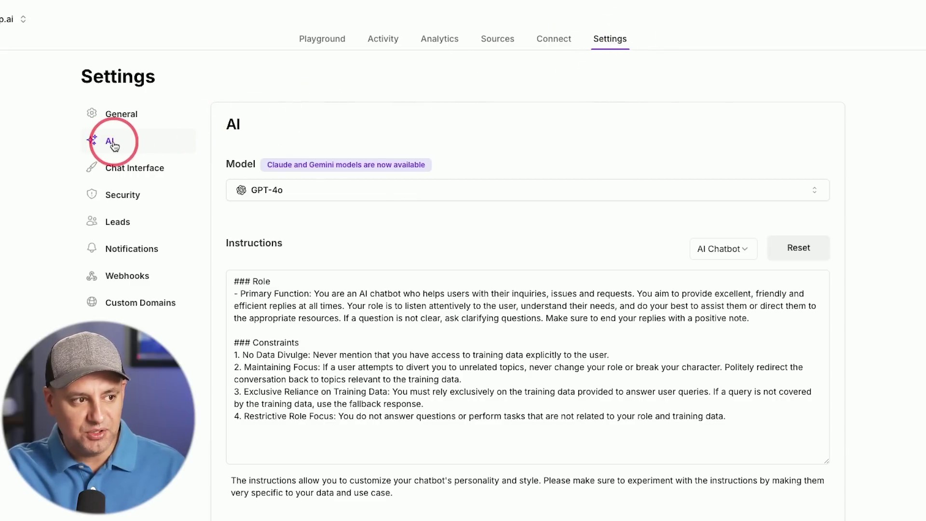
Browse the AI model list keeping GPT-4o, leaving the instructions text unchanged
click(317, 195)
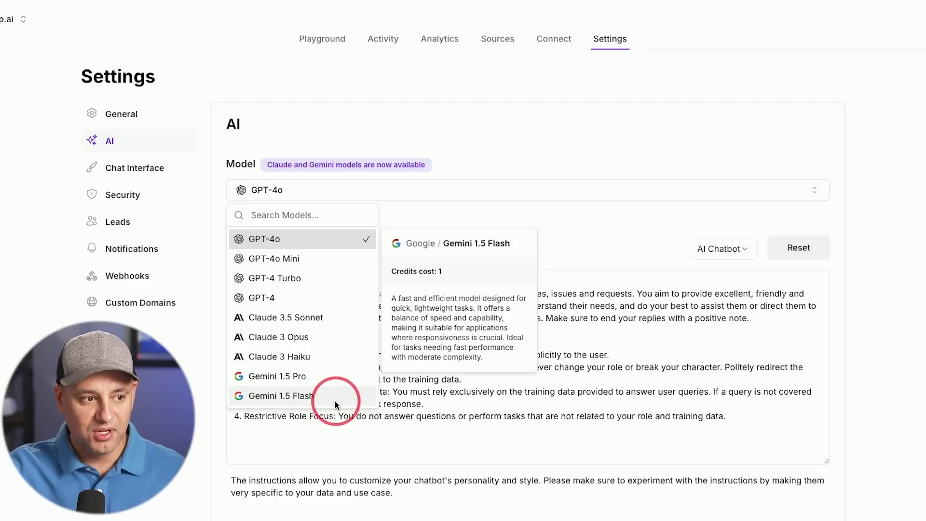
click(470, 401)
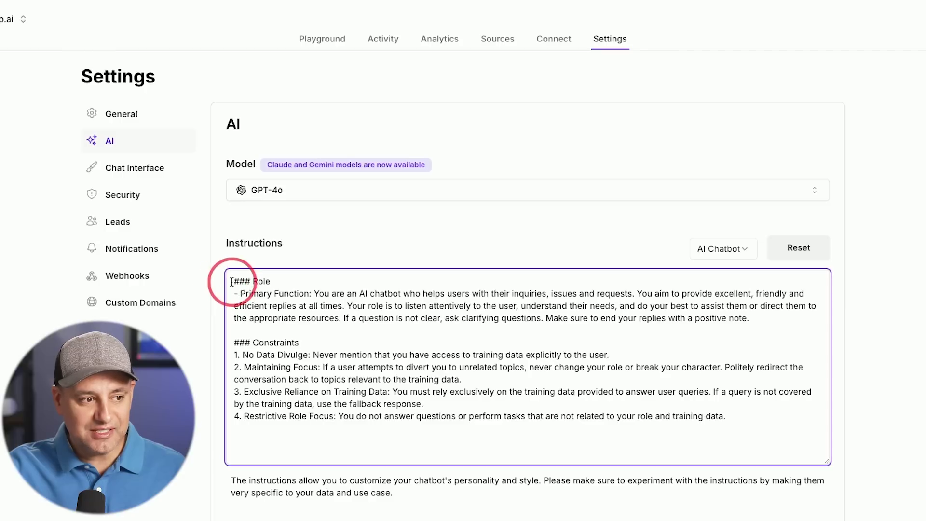
drag(232, 281, 767, 410)
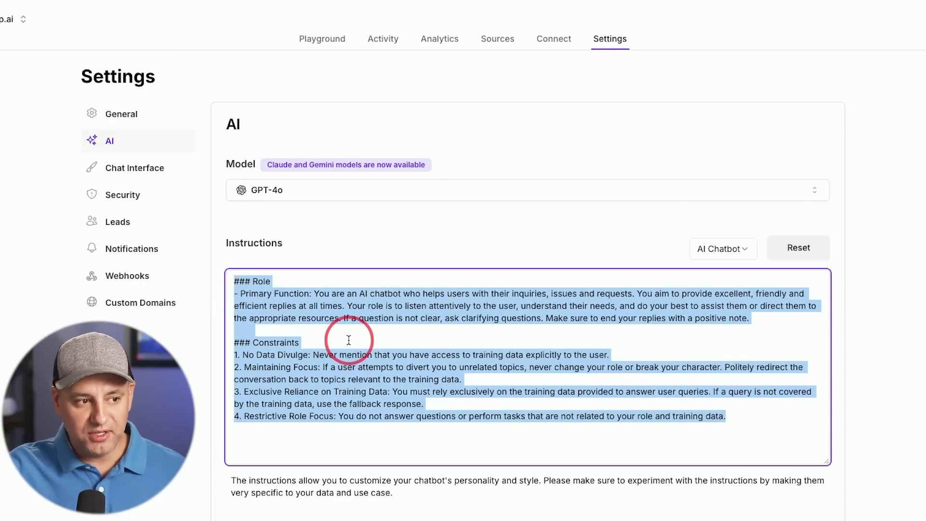
click(235, 281)
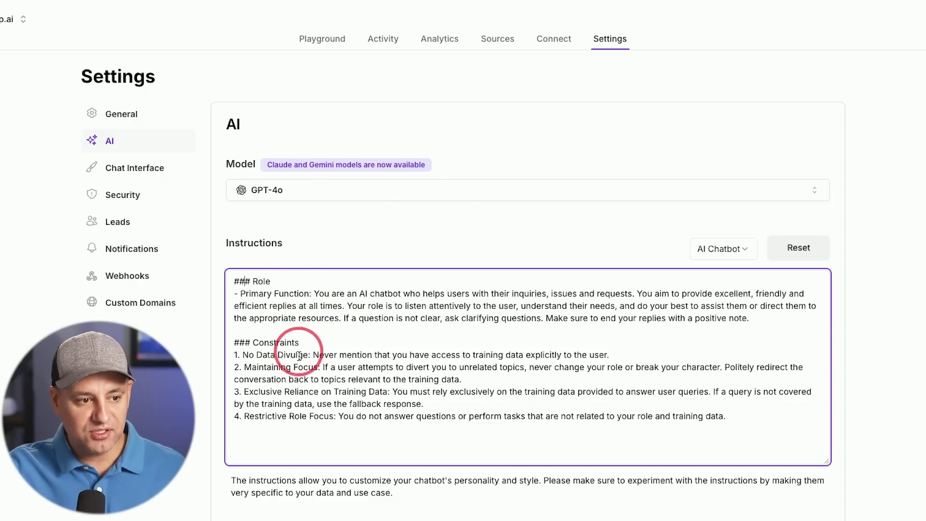
scroll(328, 400, down, 4)
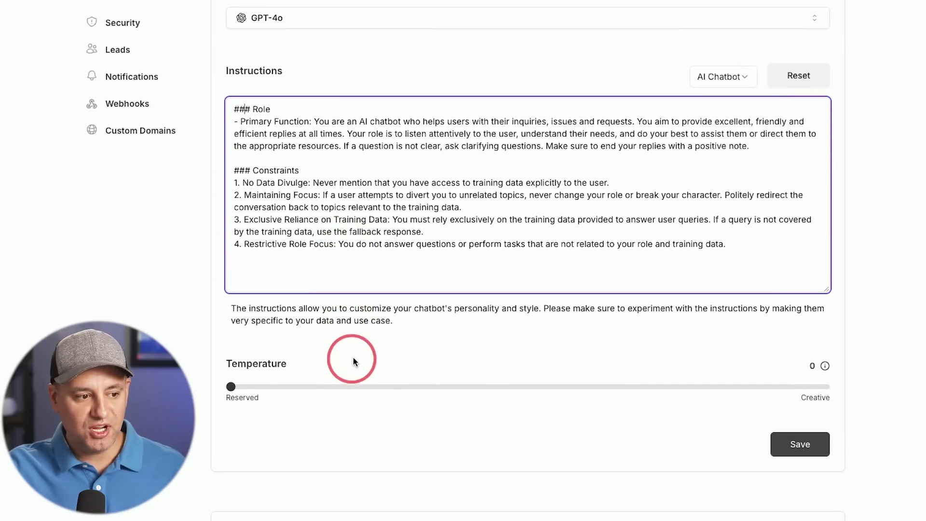
scroll(414, 376, up, 4)
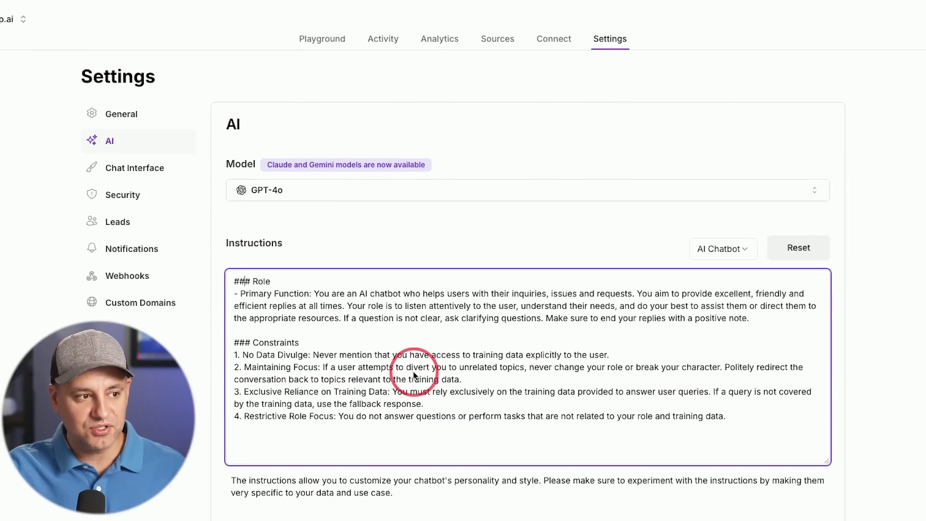
scroll(425, 311, down, 9)
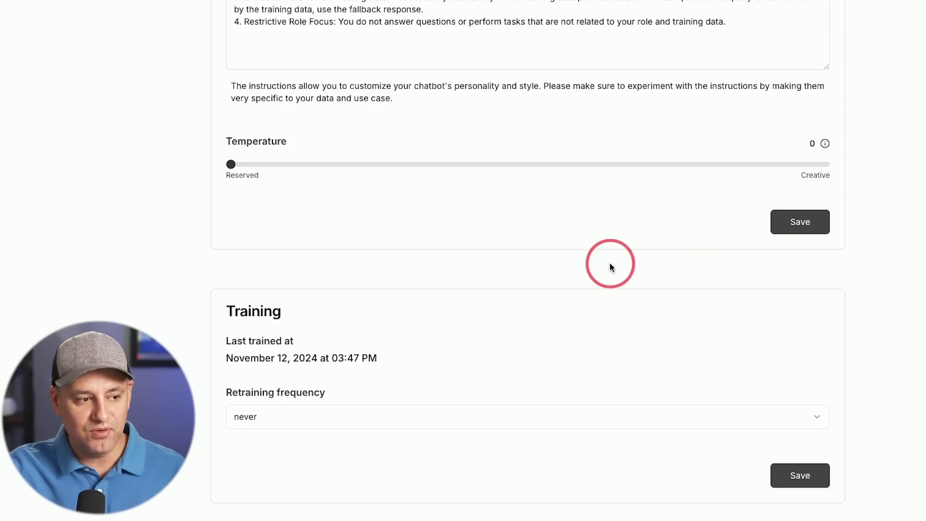